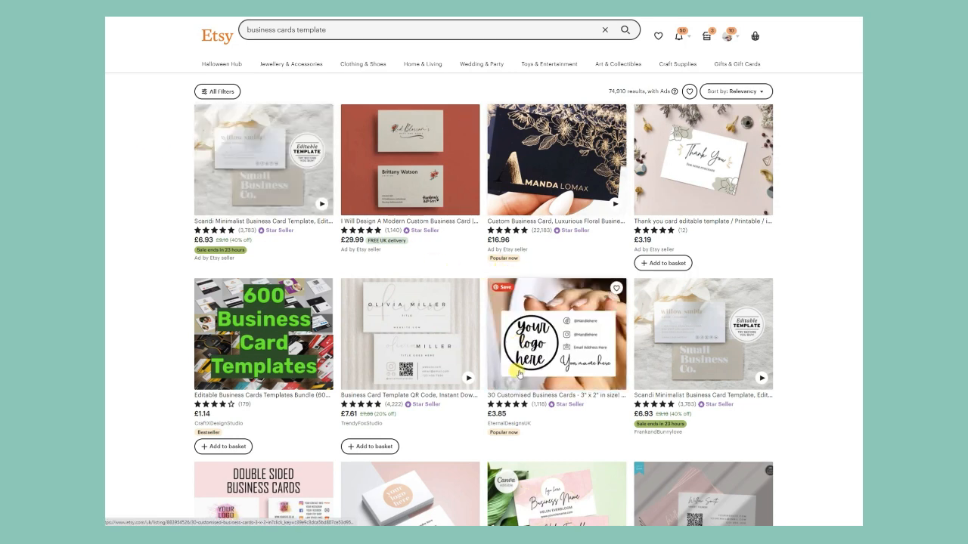
# Examine the Etsy results for "business cards template", comparing layouts, styles and the details shown on the cards
pyautogui.scroll(-3, 507, 416)
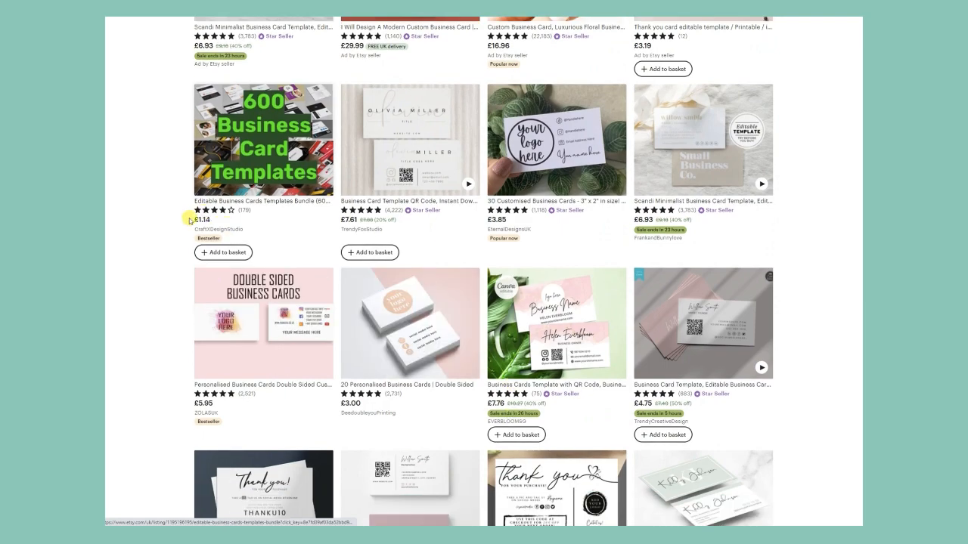
pyautogui.scroll(-3, 193, 220)
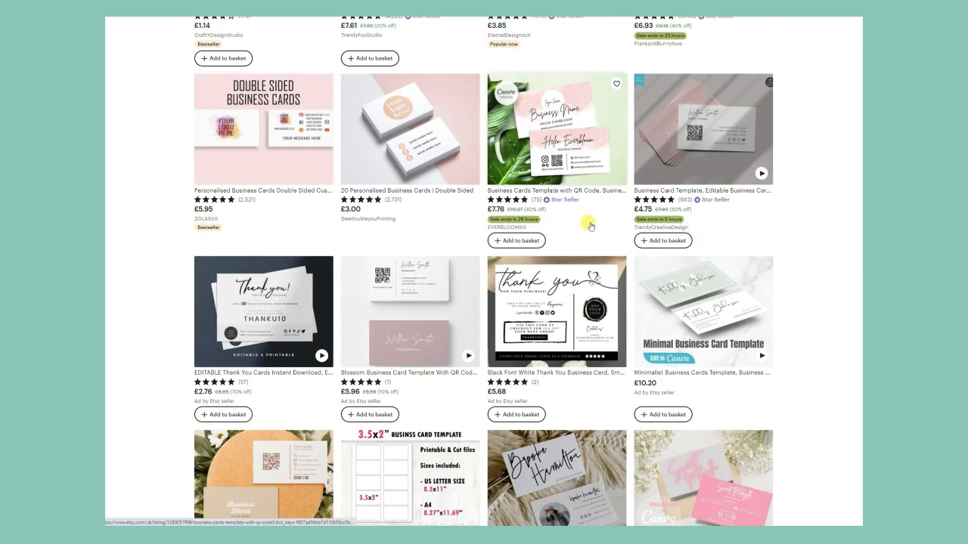
pyautogui.scroll(6, 589, 225)
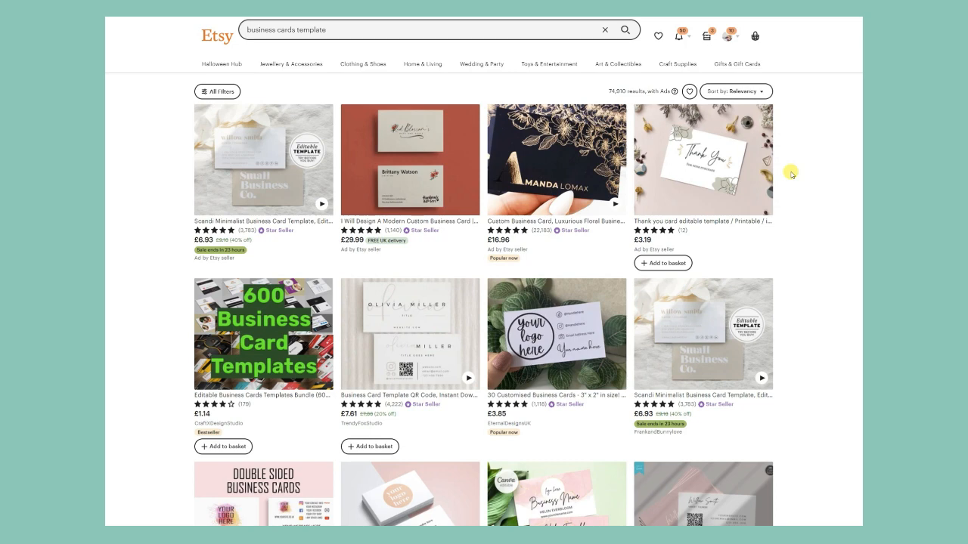
pyautogui.scroll(-1, 790, 175)
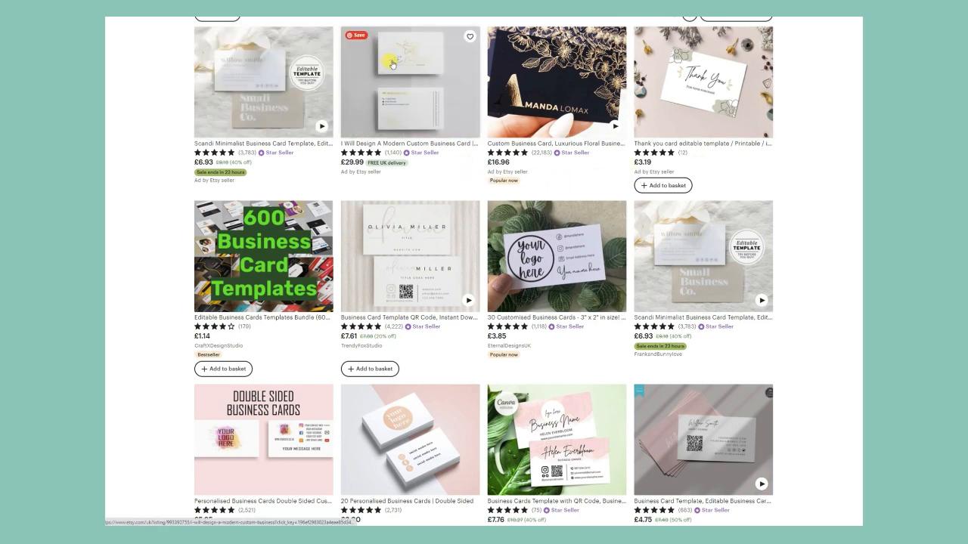
pyautogui.scroll(-1, 421, 125)
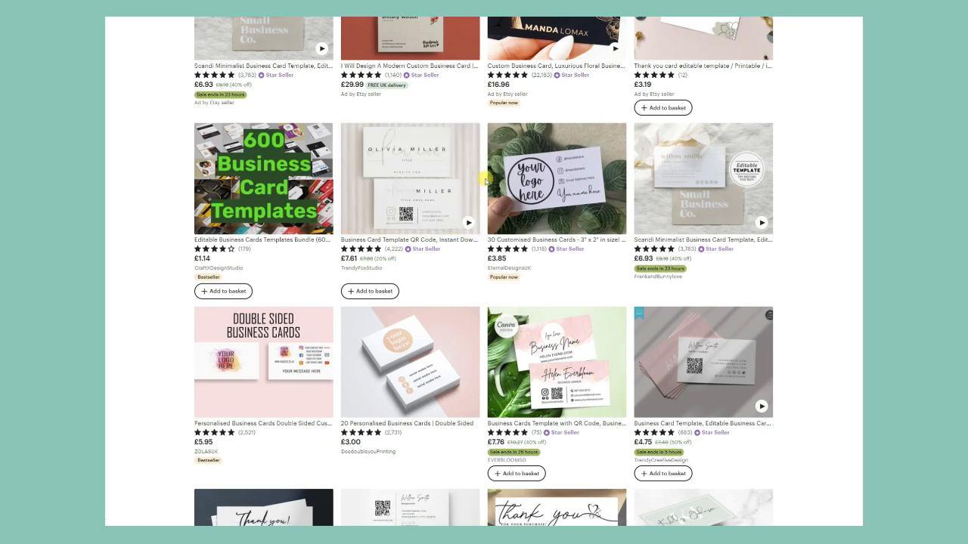
pyautogui.scroll(-2, 485, 180)
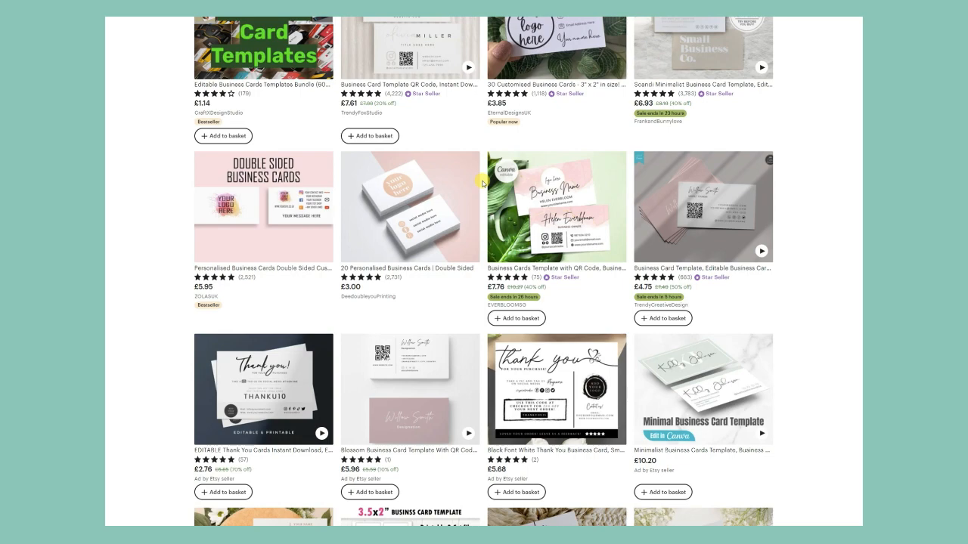
pyautogui.scroll(-6, 482, 183)
pyautogui.scroll(-4, 482, 183)
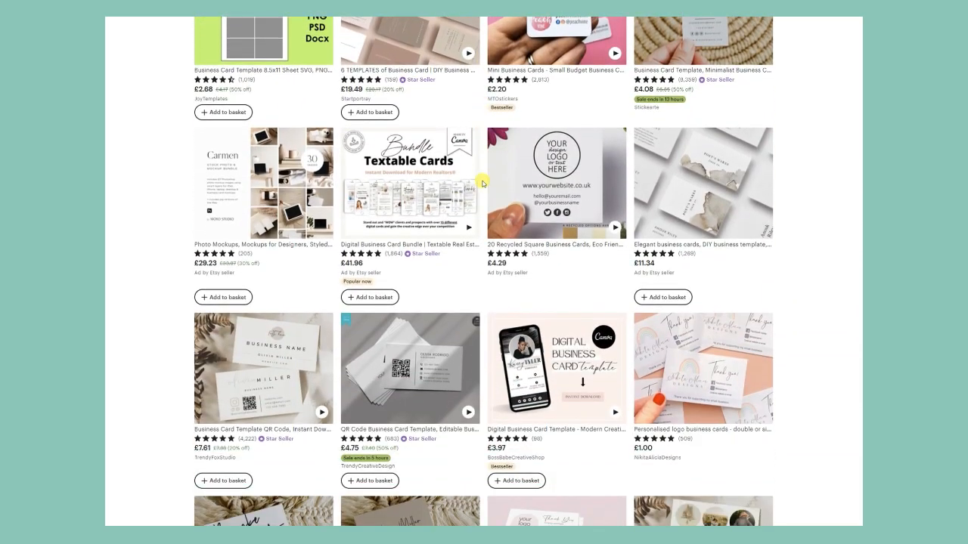
pyautogui.scroll(-4, 482, 183)
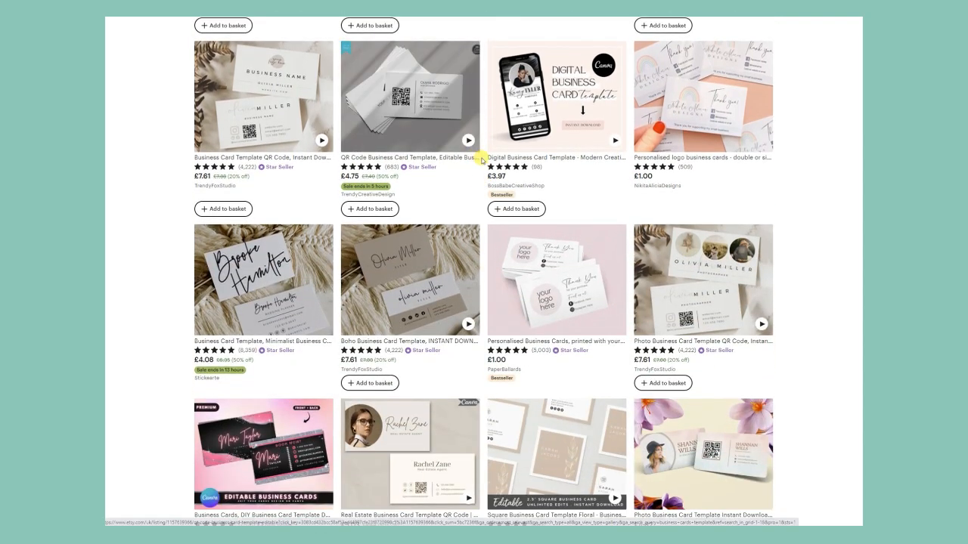
pyautogui.scroll(-3, 481, 159)
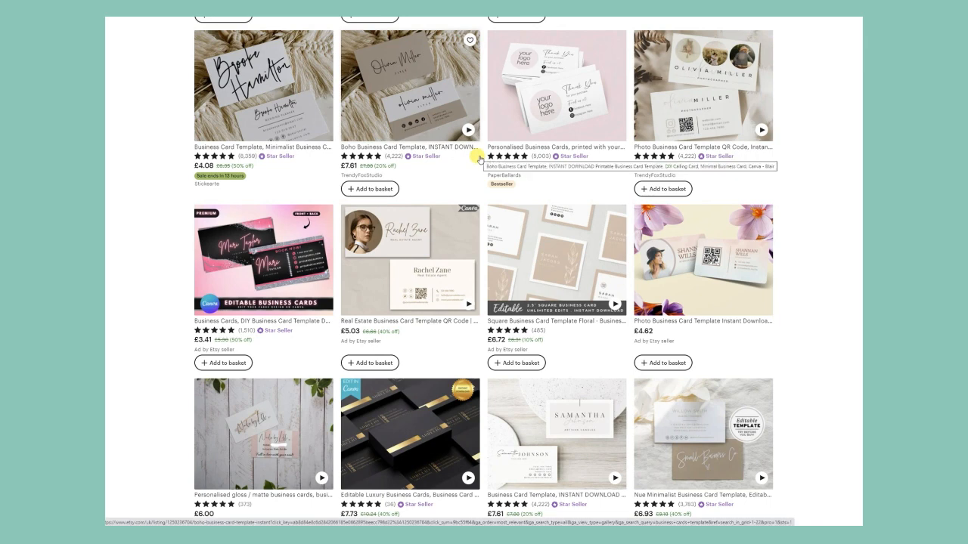
pyautogui.scroll(-2, 481, 158)
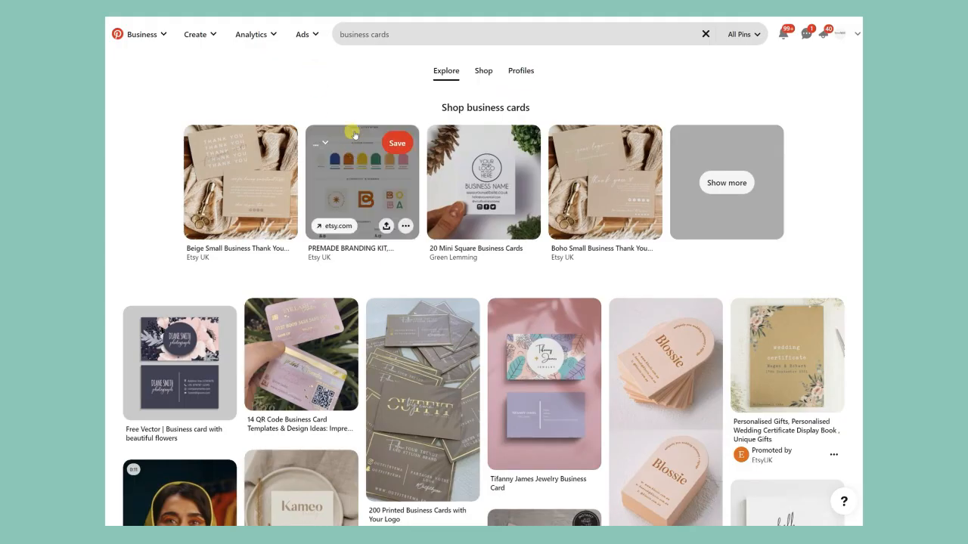
# Examine the "business cards" pins on Pinterest for design inspiration, including card shapes, colours and layouts
pyautogui.scroll(-3, 347, 151)
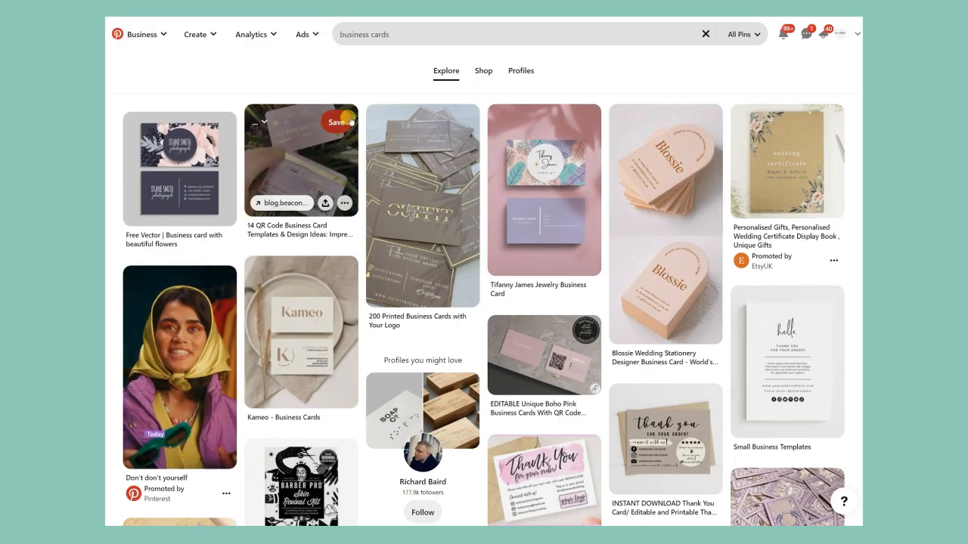
pyautogui.scroll(-2, 347, 121)
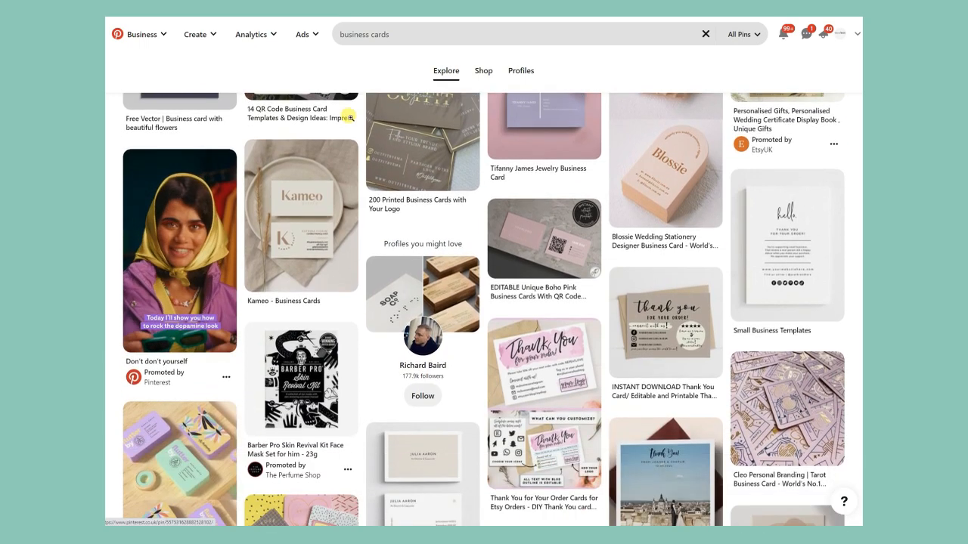
pyautogui.scroll(-3, 350, 118)
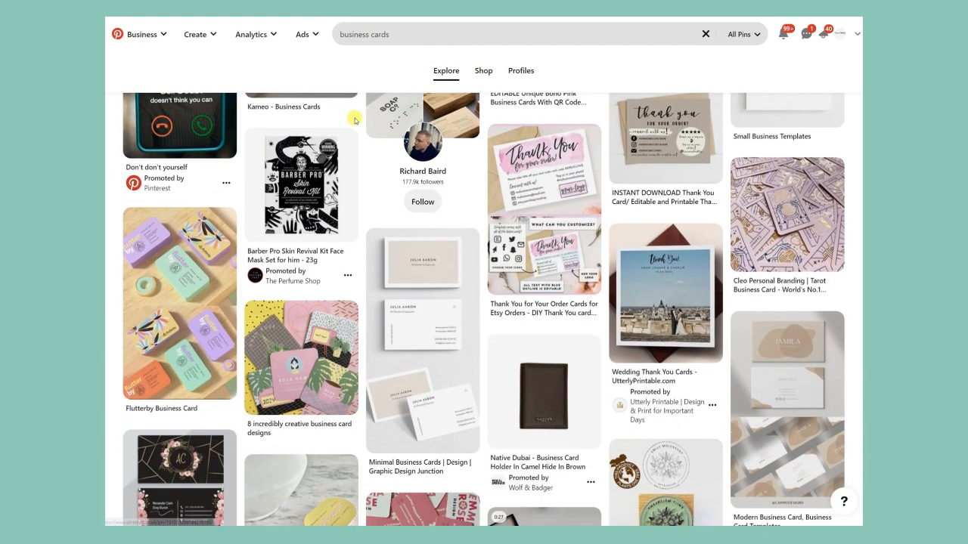
pyautogui.scroll(-1, 354, 120)
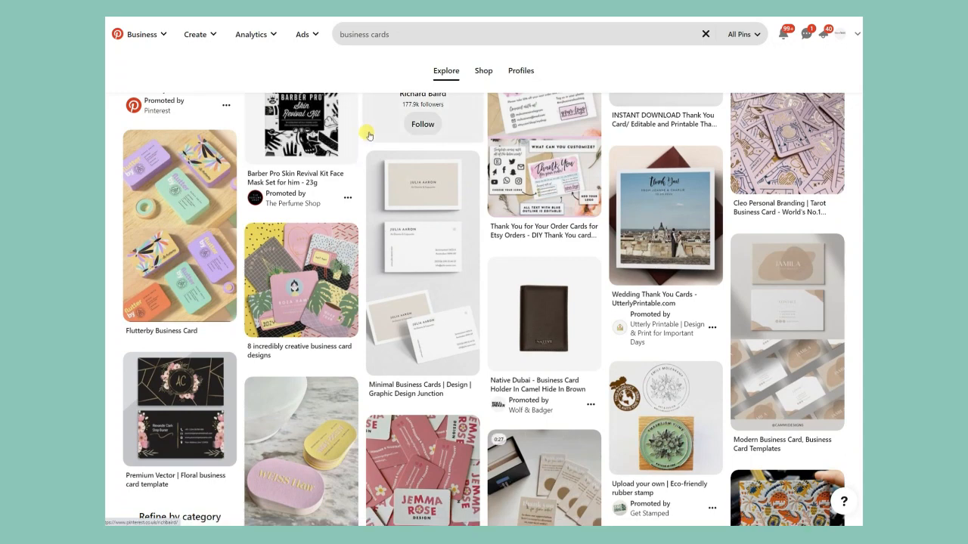
pyautogui.scroll(-2, 357, 171)
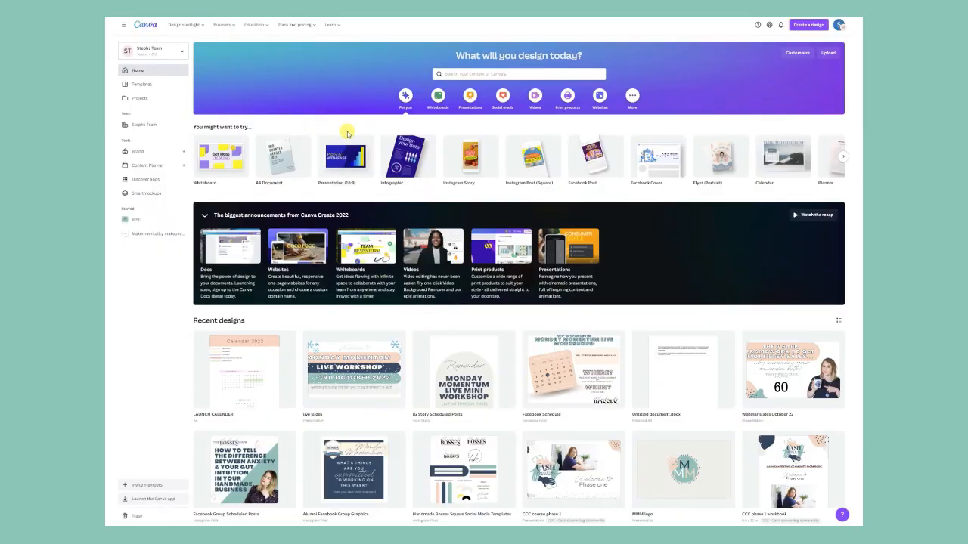
# Switch to Canva and search for "business card" templates using the standard Business Card format
pyautogui.click(457, 74)
pyautogui.write('business')
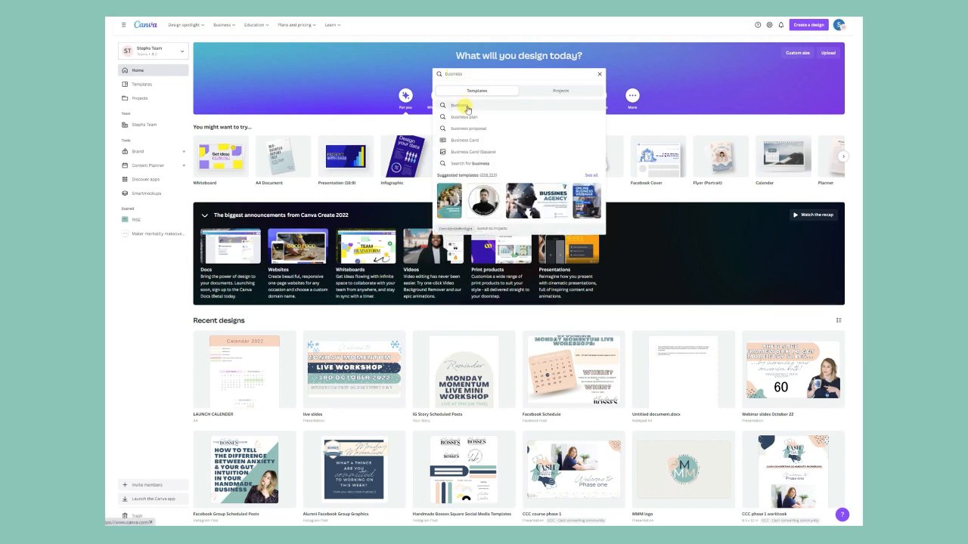
pyautogui.write(' card')
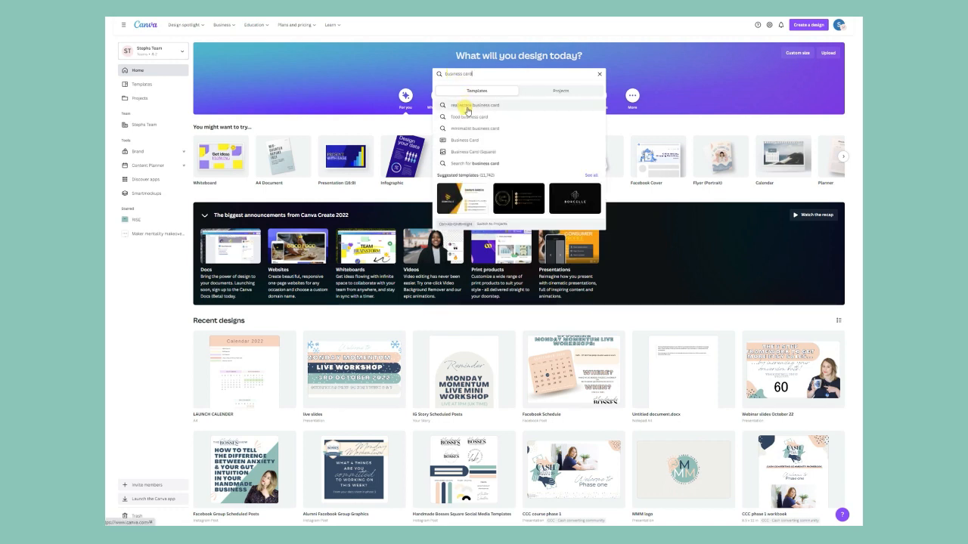
pyautogui.click(481, 142)
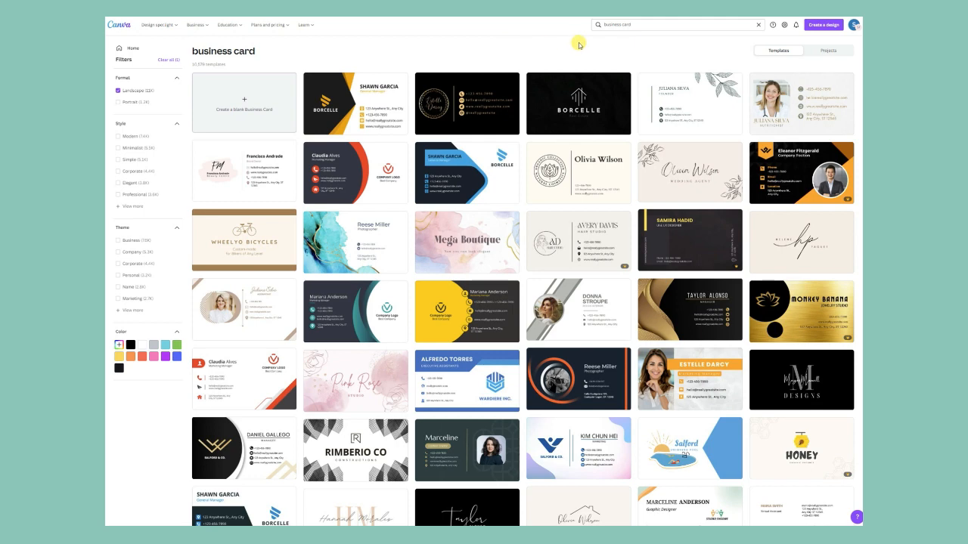
# Check the suggested business card formats and create a blank Business Card design
pyautogui.click(633, 23)
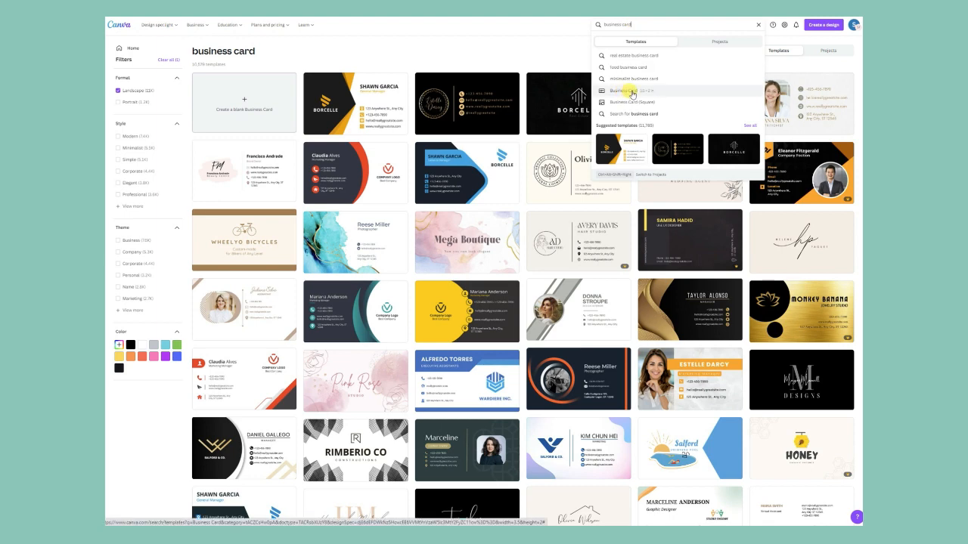
pyautogui.click(559, 52)
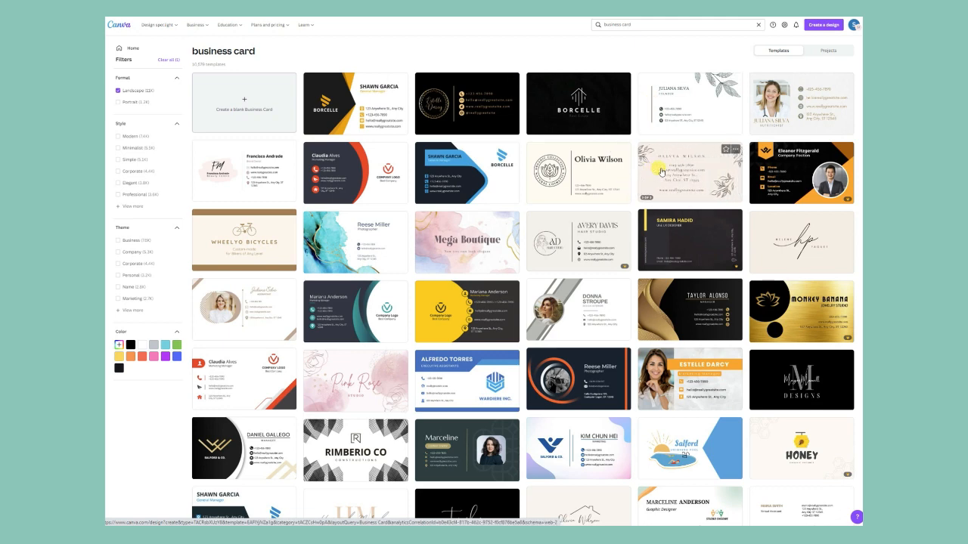
pyautogui.click(248, 107)
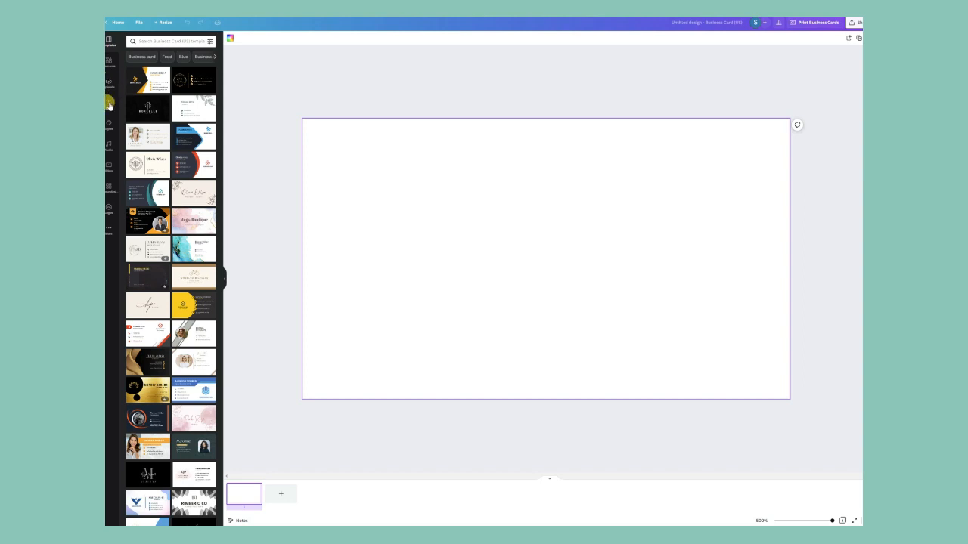
# Add a heading in the upper part of the blank card and change its text to "Shop Name"
pyautogui.click(109, 106)
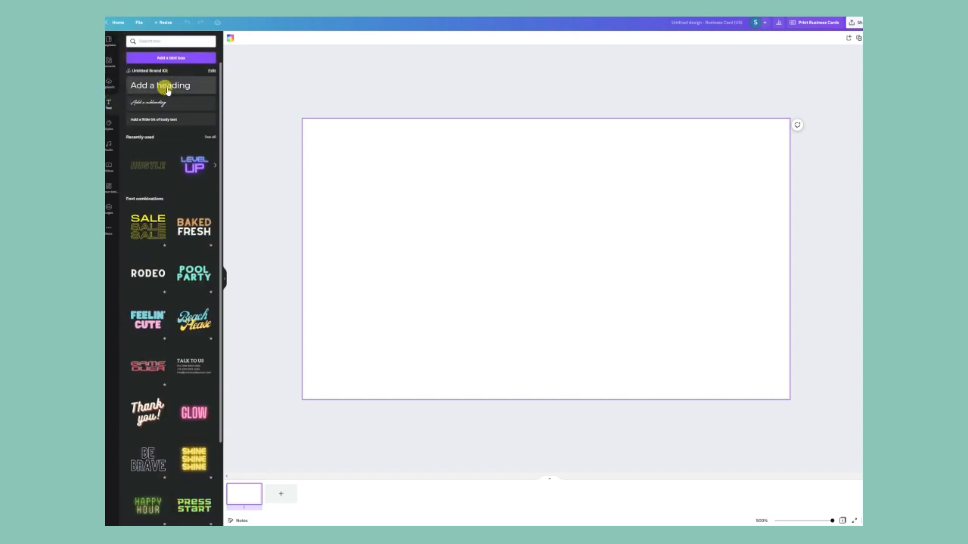
pyautogui.click(190, 84)
pyautogui.moveTo(759, 337); pyautogui.dragTo(710, 238)
pyautogui.moveTo(658, 207); pyautogui.dragTo(668, 184)
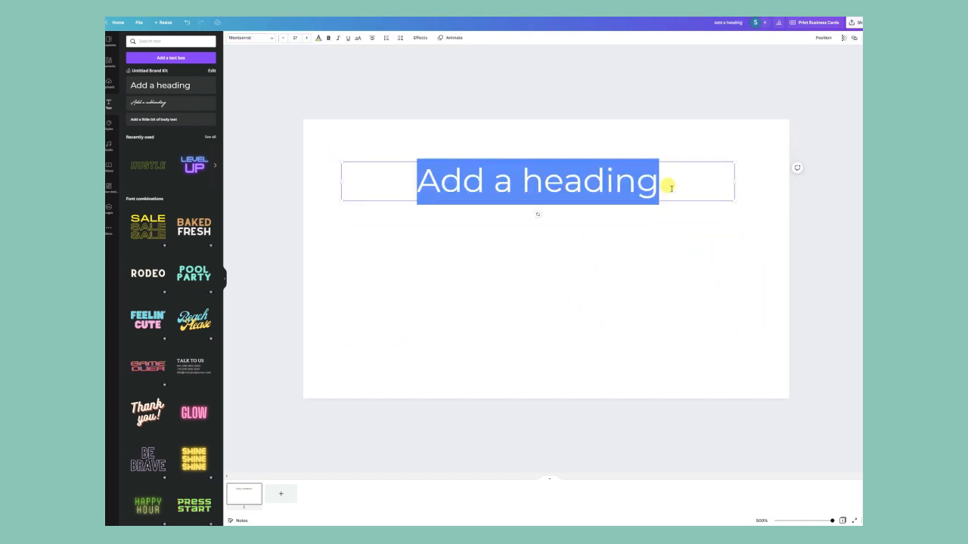
pyautogui.write('Shop Name')
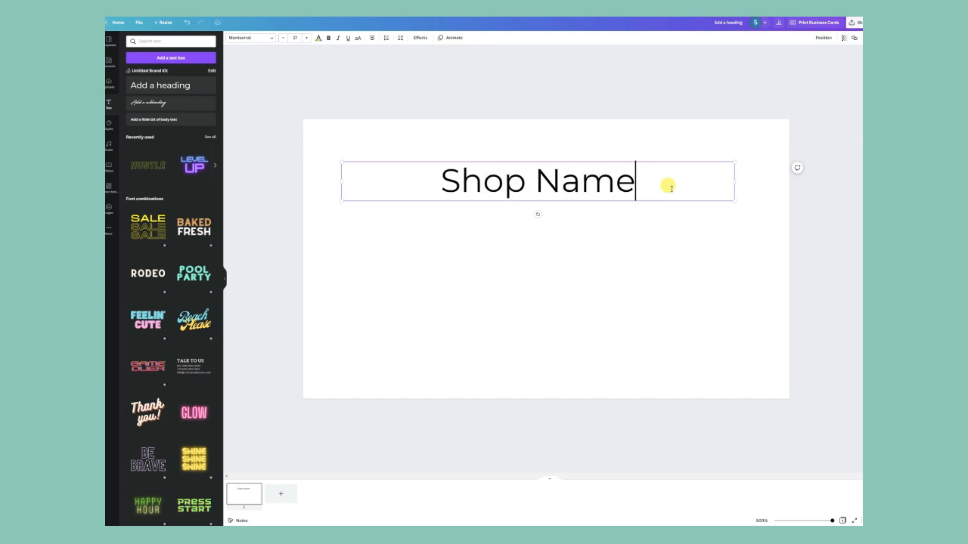
pyautogui.click(668, 228)
# Place a copy of the "Shop Name" heading directly below the original and reduce the copy's font size to 10
pyautogui.click(627, 193)
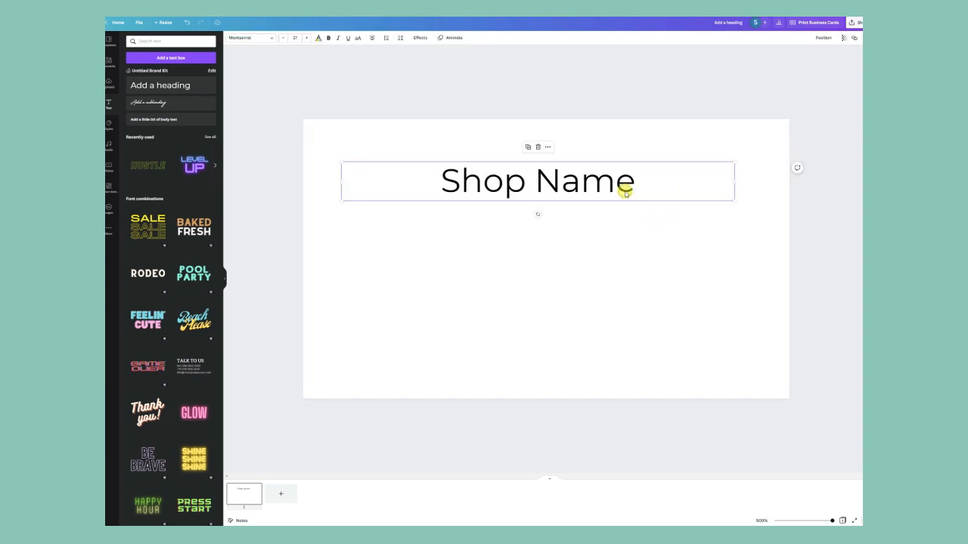
pyautogui.click(616, 227)
pyautogui.hotkey('ctrl', 'v')
pyautogui.moveTo(607, 203); pyautogui.dragTo(588, 223)
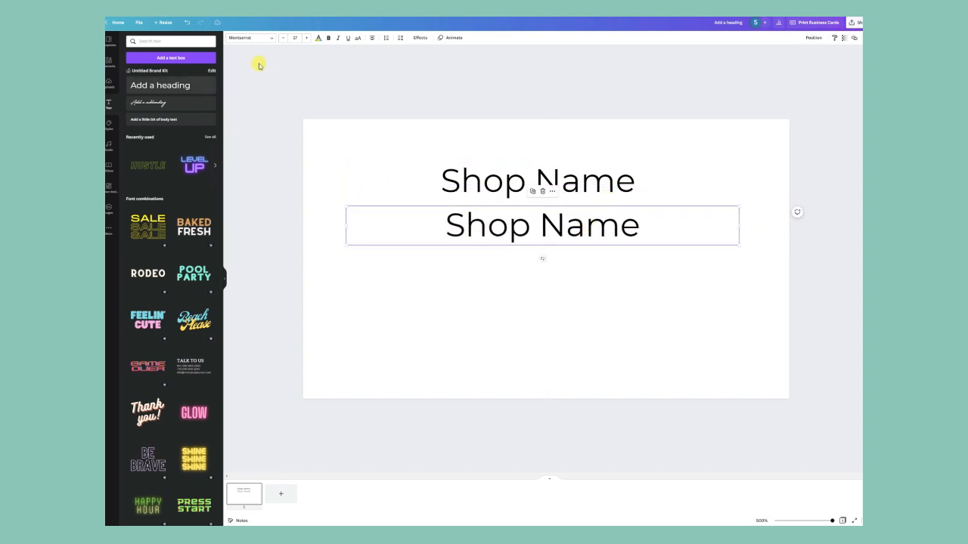
pyautogui.click(283, 38)
pyautogui.click(282, 38)
pyautogui.click(283, 38)
pyautogui.click(283, 37)
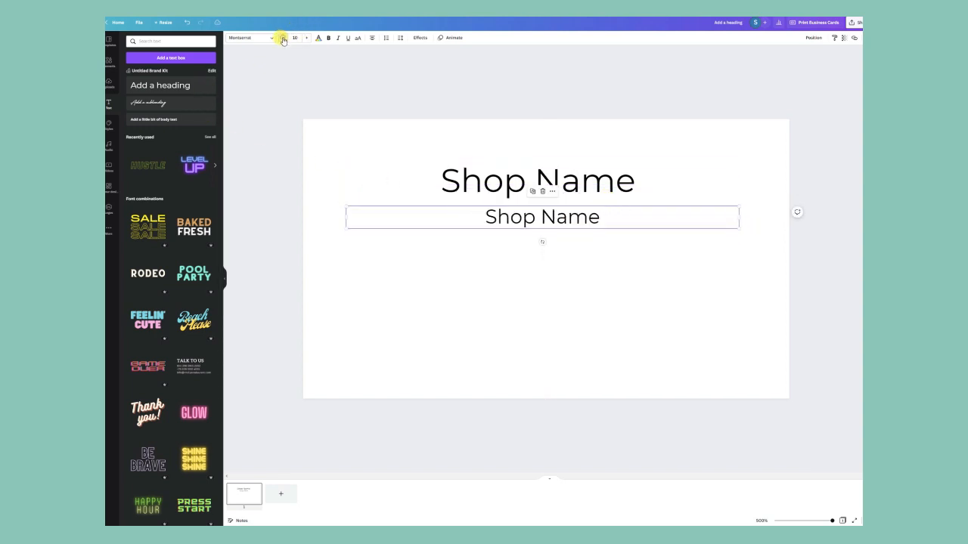
# Replace the text of the smaller line below the heading with "IG"
pyautogui.doubleClick(480, 217)
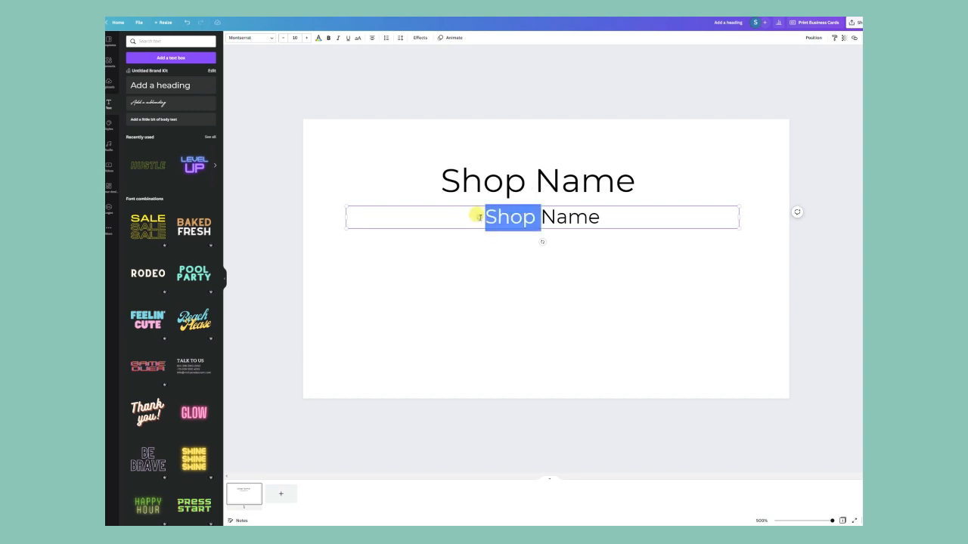
pyautogui.tripleClick(479, 217)
pyautogui.write('IG')
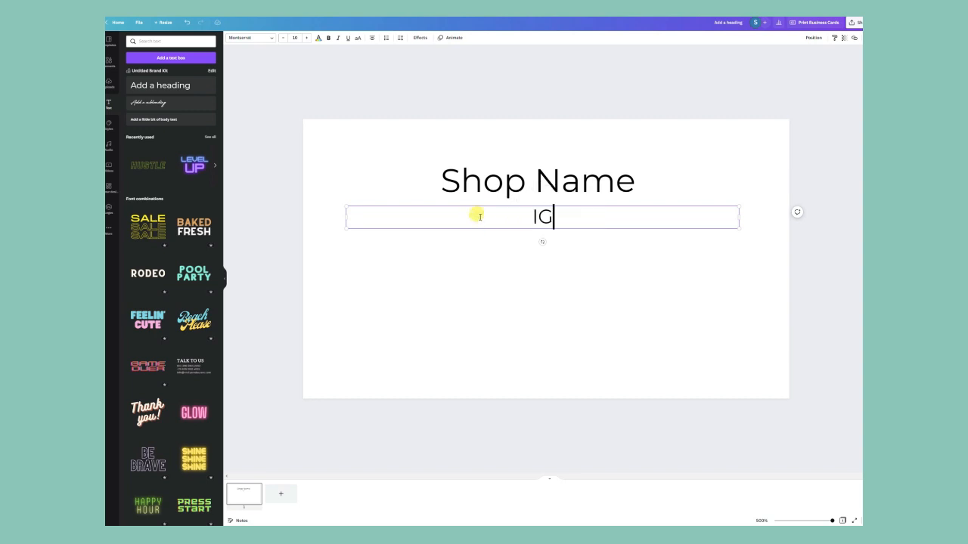
pyautogui.press('Return')
pyautogui.write('Fac')
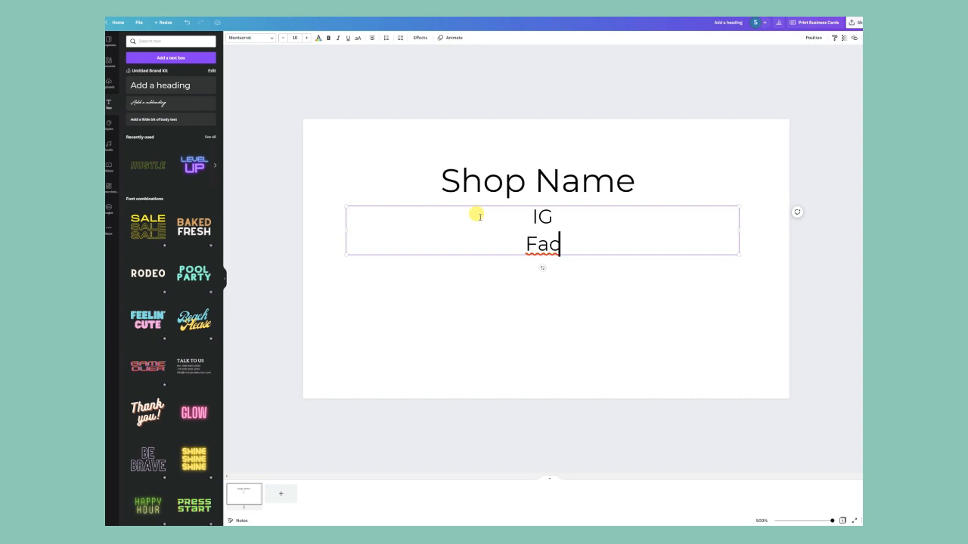
pyautogui.press('BackSpace')
pyautogui.press('BackSpace')
pyautogui.press('BackSpace')
# Duplicate the "IG" line, place the copy just below it and change the copy's text to "Facebook"
pyautogui.click(482, 217)
pyautogui.click(509, 255)
pyautogui.click(543, 218)
pyautogui.hotkey('ctrl', 'd')
pyautogui.moveTo(547, 238)
pyautogui.mouseDown()
pyautogui.moveTo(525, 244)
pyautogui.moveTo(537, 249)
pyautogui.mouseUp()
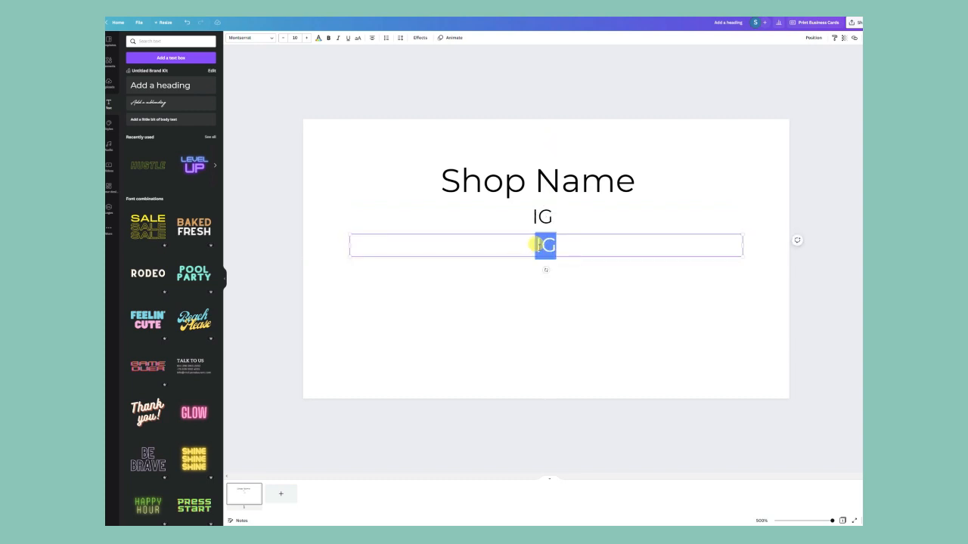
pyautogui.write('Facebook')
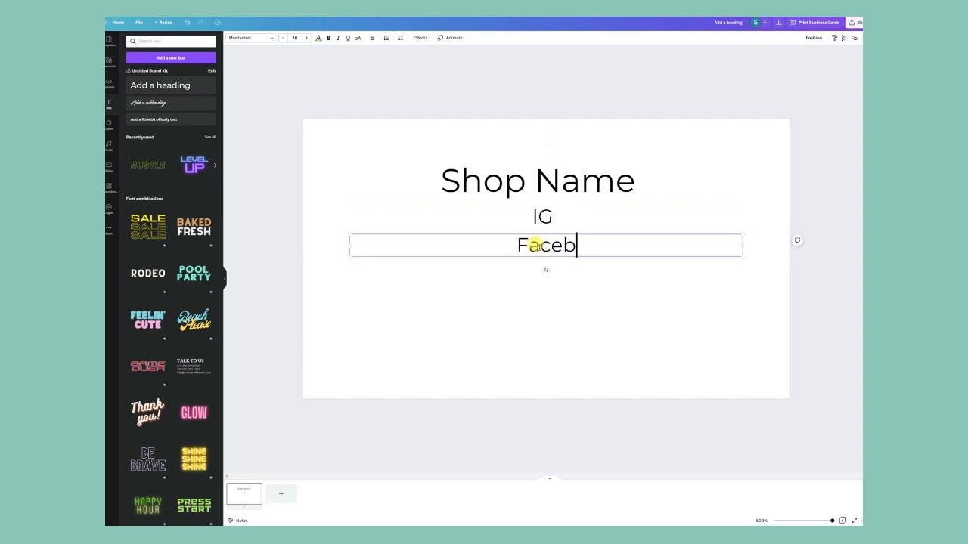
pyautogui.click(537, 278)
pyautogui.click(542, 254)
pyautogui.click(542, 282)
# Duplicate the "Facebook" line, place the copy below it and change the copy's text to "Website"
pyautogui.click(545, 255)
pyautogui.hotkey('ctrl', 'd')
pyautogui.moveTo(533, 269); pyautogui.dragTo(523, 266)
pyautogui.doubleClick(522, 269)
pyautogui.write('Website')
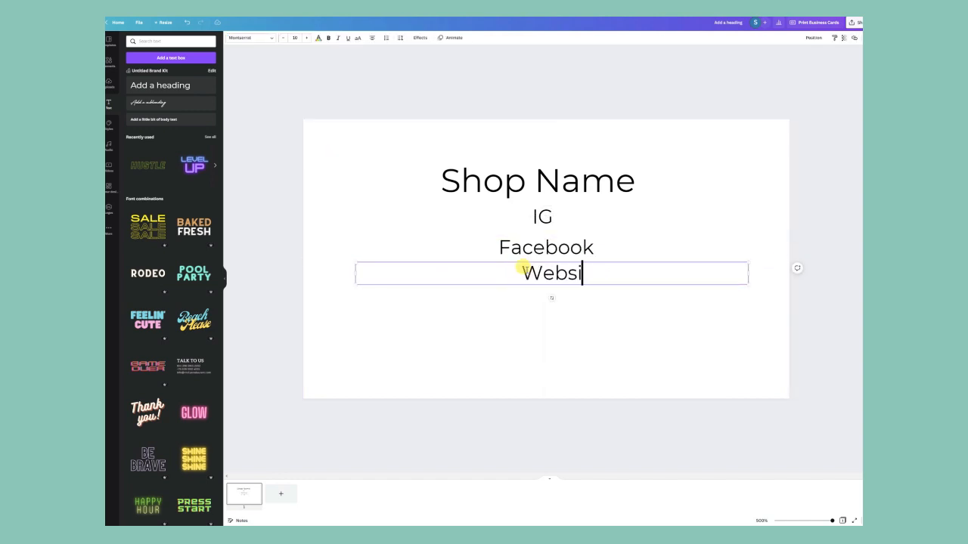
# Align the "Website" line under "Facebook" and move the "Shop Name" heading slightly up, centred over the "IG" line
pyautogui.click(507, 335)
pyautogui.moveTo(538, 279); pyautogui.dragTo(530, 277)
pyautogui.click(514, 186)
pyautogui.moveTo(514, 186); pyautogui.dragTo(514, 179)
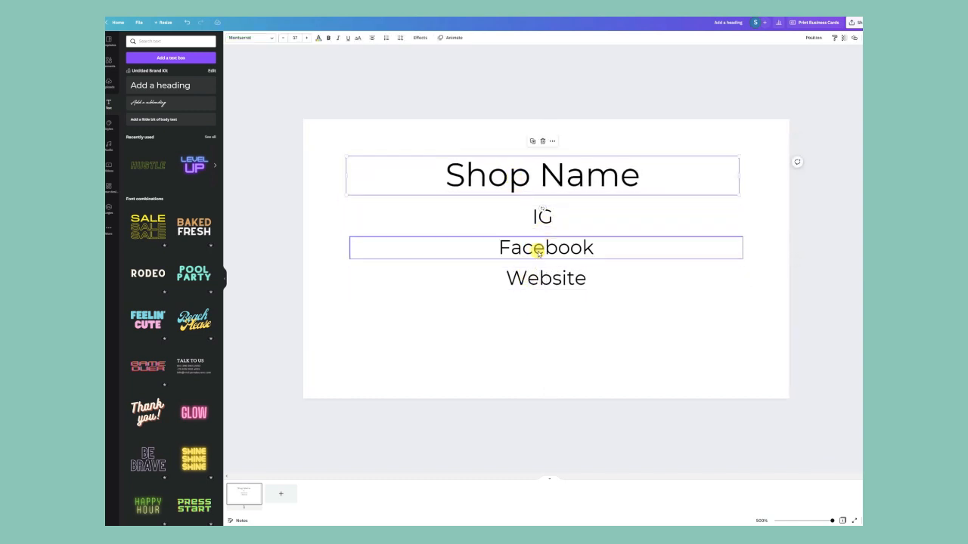
# Move the "IG", "Facebook" and "Website" lines together to the lower part of the card and shift the "Shop Name" heading slightly up
pyautogui.click(548, 313)
pyautogui.click(542, 273)
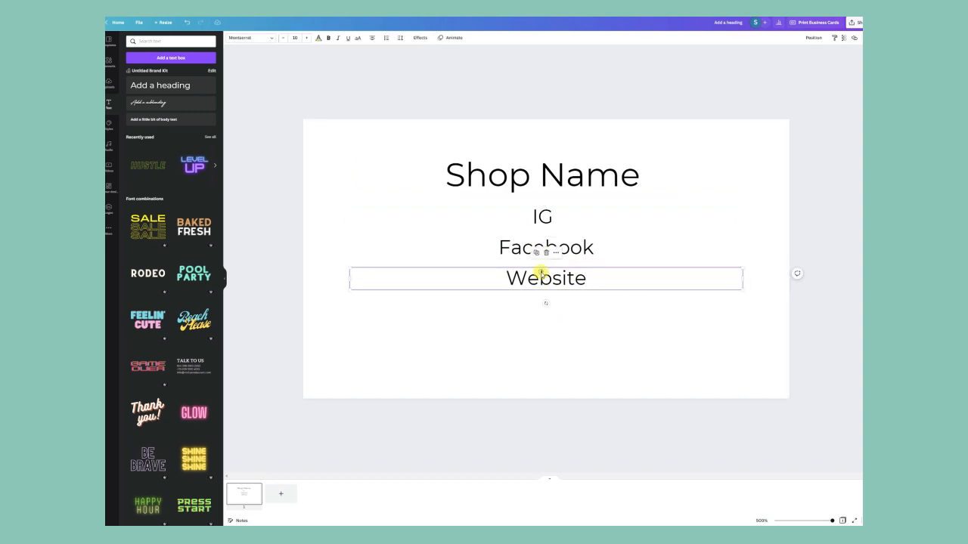
pyautogui.click(399, 150)
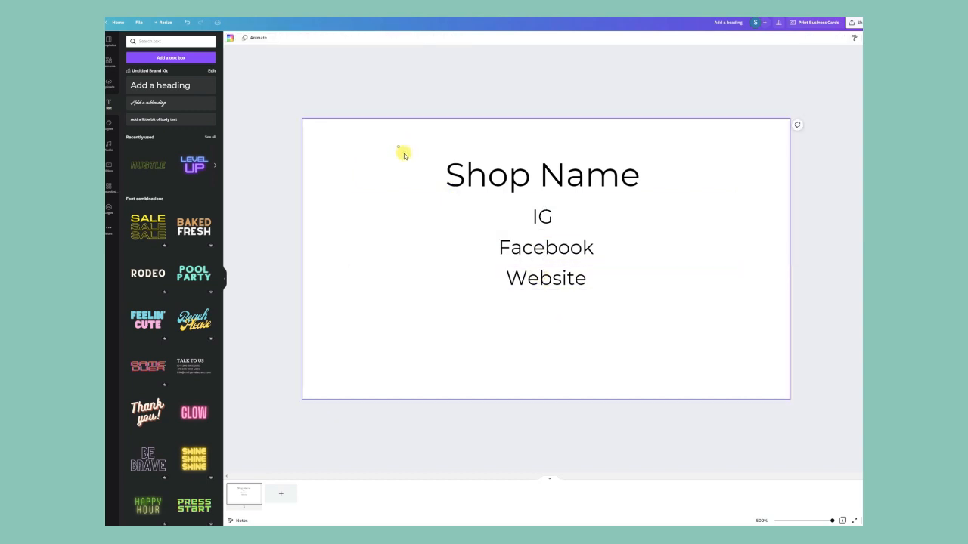
pyautogui.moveTo(530, 303); pyautogui.dragTo(533, 216)
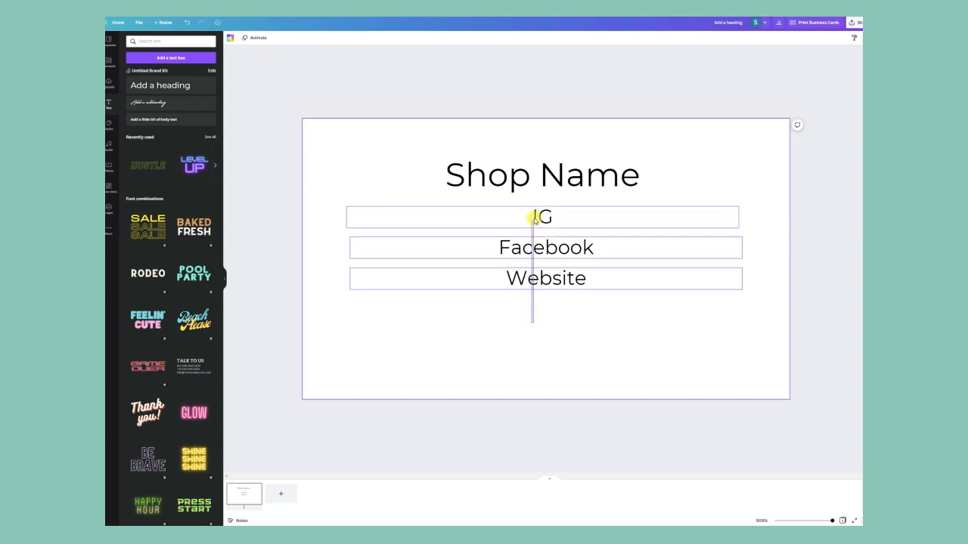
pyautogui.moveTo(530, 253); pyautogui.dragTo(529, 309)
pyautogui.moveTo(510, 179); pyautogui.dragTo(505, 160)
pyautogui.click(500, 216)
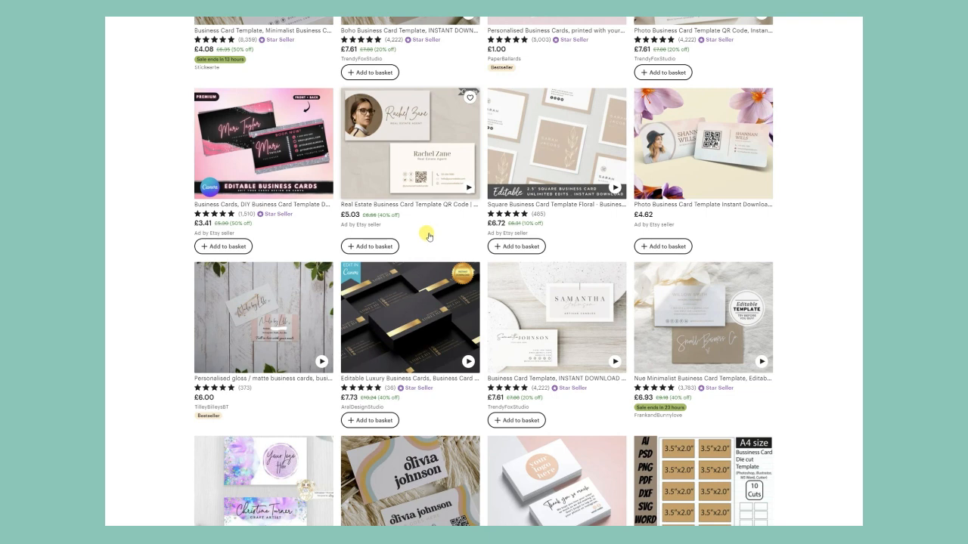
# Check the Etsy card listings for ideas, duplicate the "Shop Name" heading just below itself and change the copy's text to "Tagline/promise"
pyautogui.scroll(-3, 428, 236)
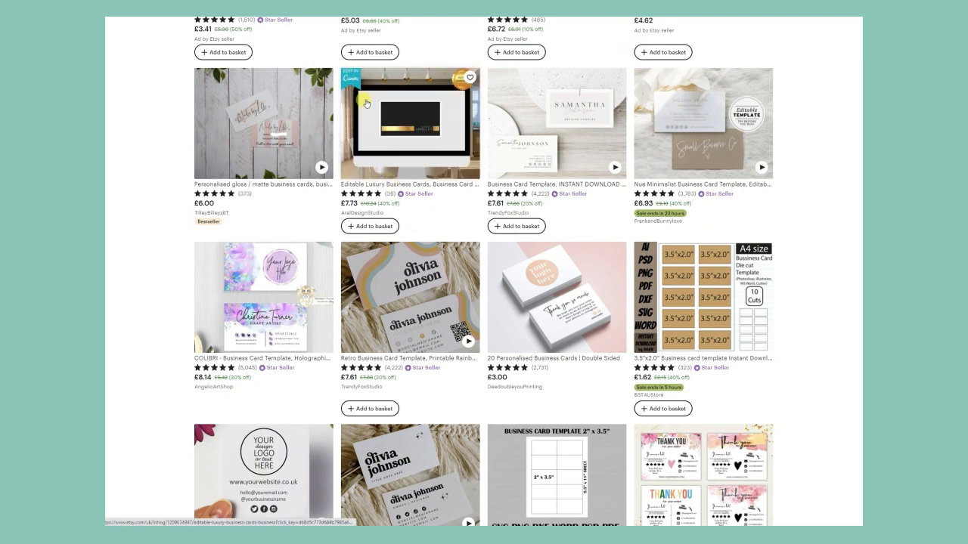
pyautogui.scroll(1, 363, 89)
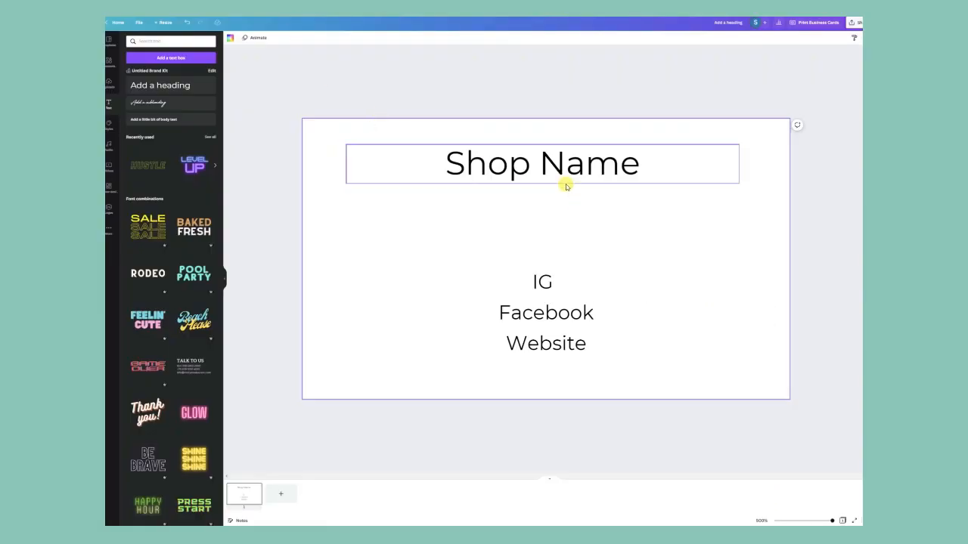
pyautogui.click(563, 184)
pyautogui.click(565, 208)
pyautogui.hotkey('ctrl', 'v')
pyautogui.moveTo(544, 188); pyautogui.dragTo(528, 200)
pyautogui.doubleClick(530, 202)
pyautogui.tripleClick(528, 200)
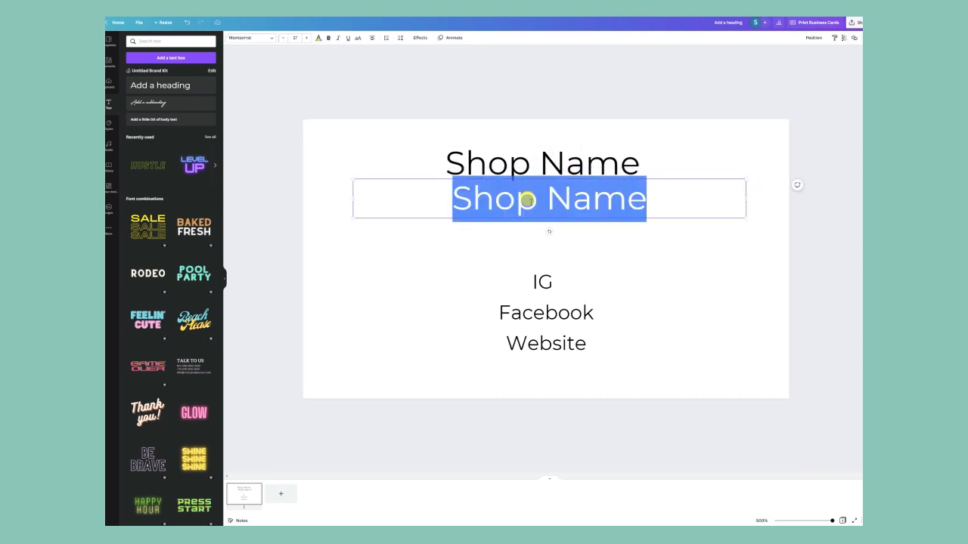
pyautogui.write('Tagline/promise')
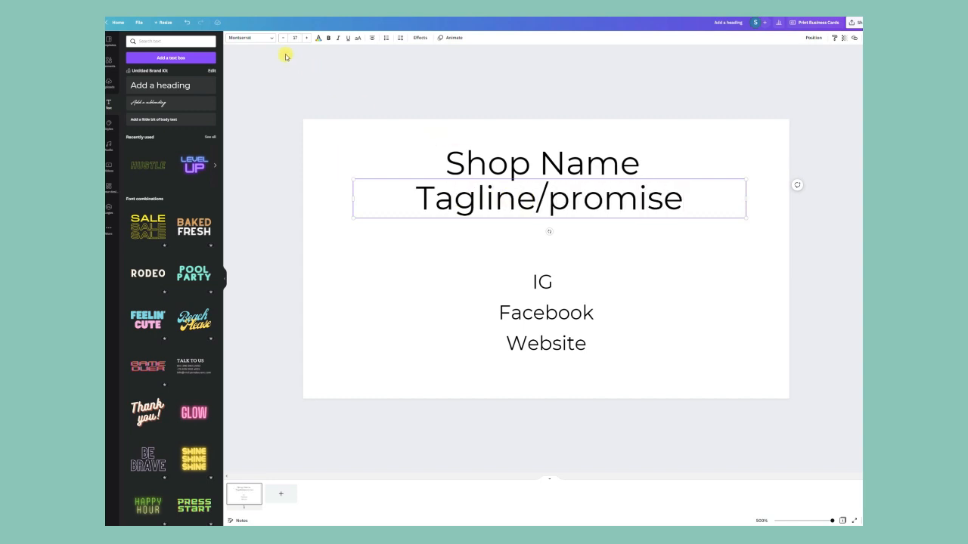
# Reduce the font size of the "Tagline/promise" line and centre it under the "Shop Name" heading
pyautogui.click(283, 38)
pyautogui.click(283, 38)
pyautogui.click(283, 37)
pyautogui.click(369, 184)
pyautogui.moveTo(452, 186); pyautogui.dragTo(446, 198)
pyautogui.click(458, 231)
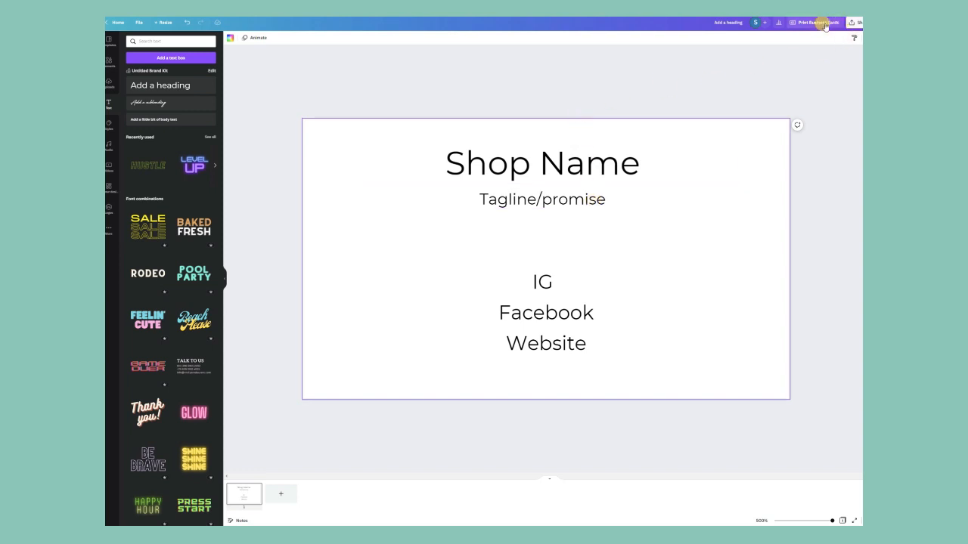
# Lock the "Shop Name" heading in place on the card
pyautogui.click(611, 163)
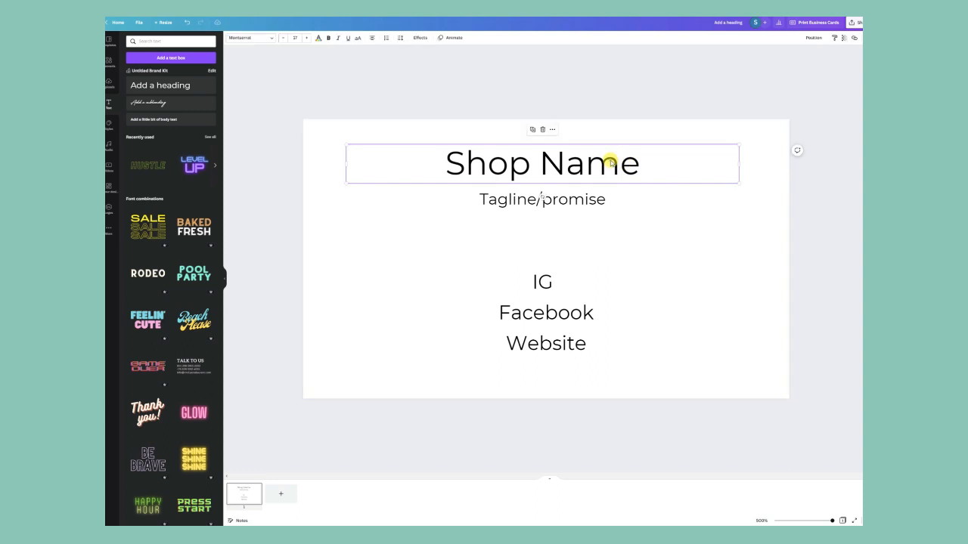
pyautogui.click(861, 38)
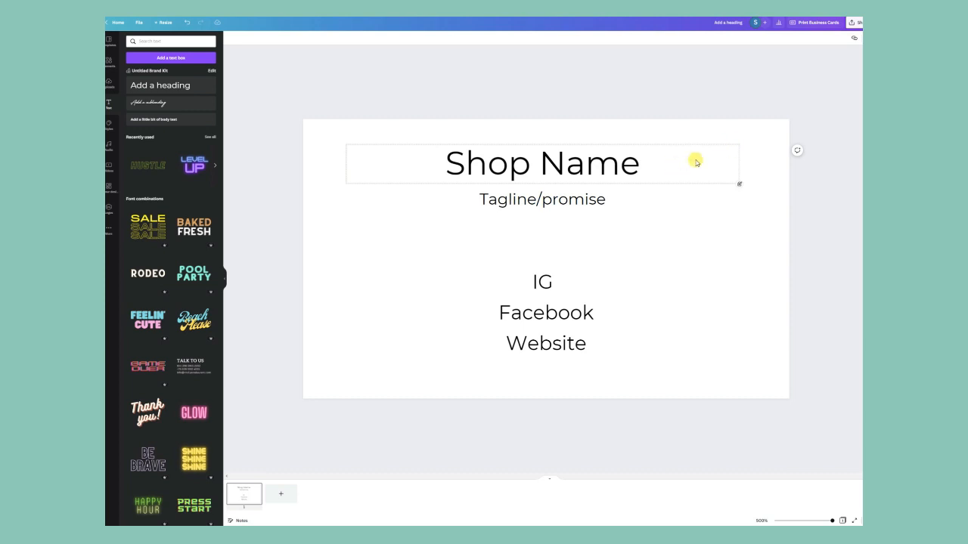
pyautogui.click(713, 220)
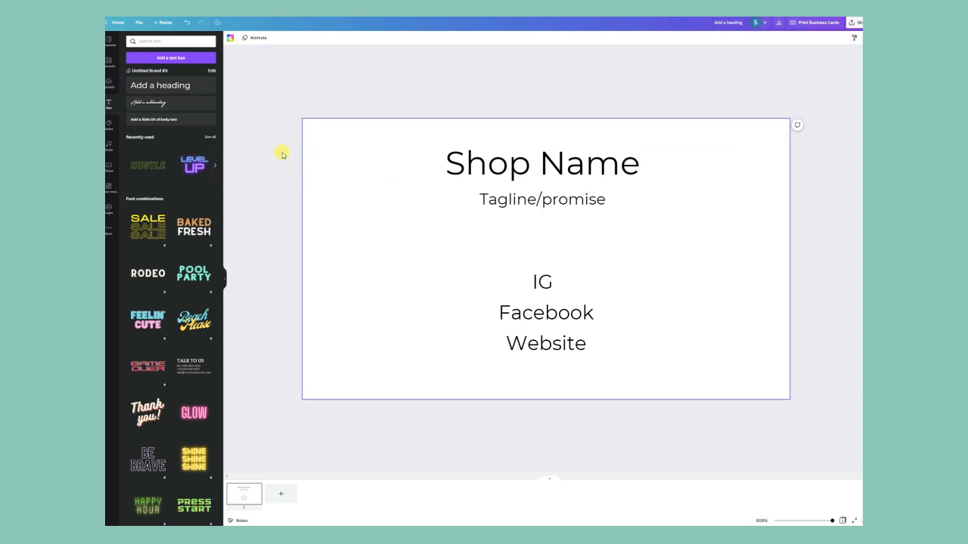
# Search the elements library for "artist" and show only the graphics among the results
pyautogui.click(109, 69)
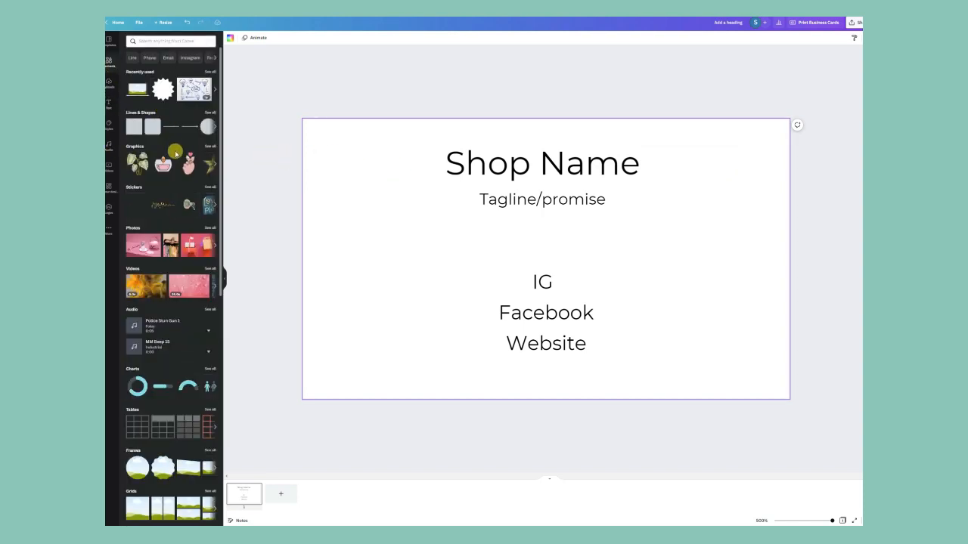
pyautogui.click(168, 40)
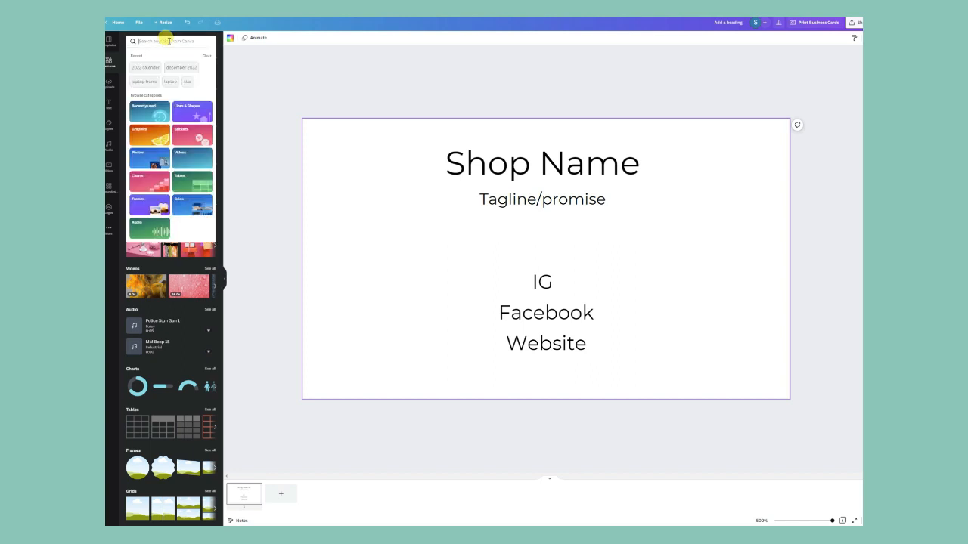
pyautogui.write('artist')
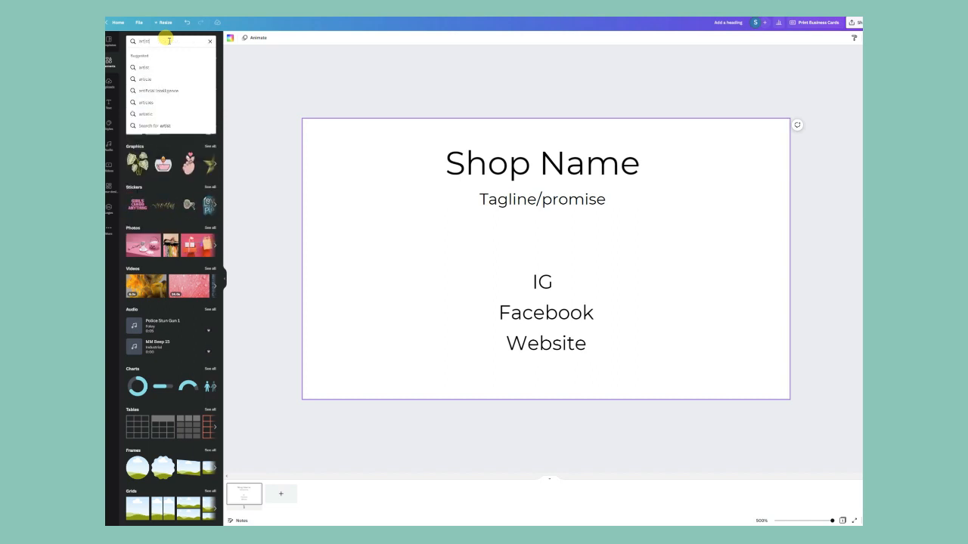
pyautogui.press('Return')
pyautogui.click(149, 55)
pyautogui.click(172, 56)
pyautogui.click(145, 55)
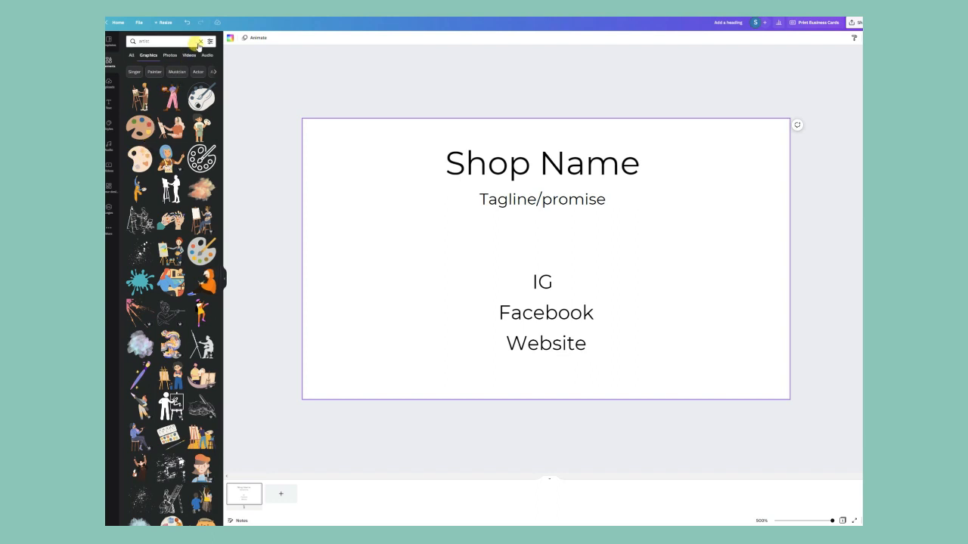
# Show all types of "artist" elements and filter the results to free items only
pyautogui.click(210, 41)
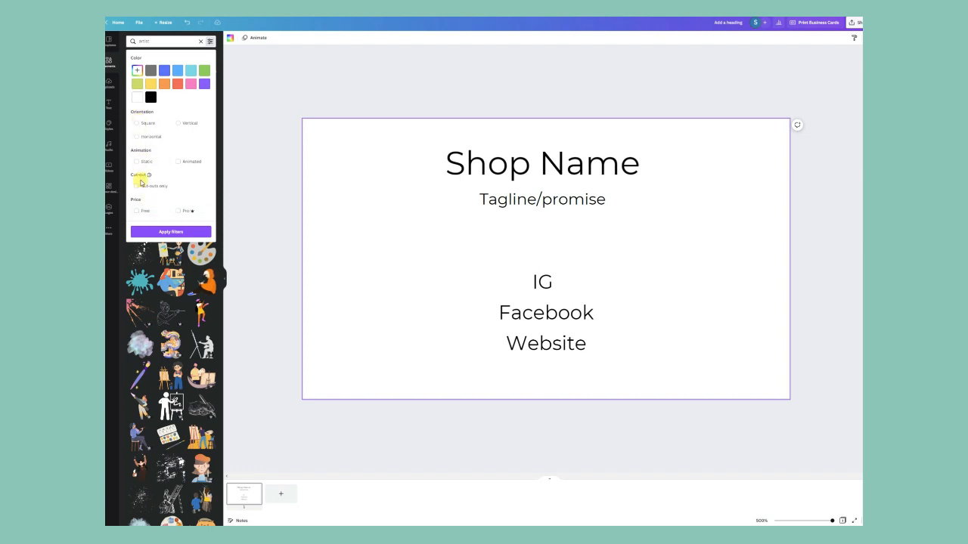
pyautogui.click(141, 268)
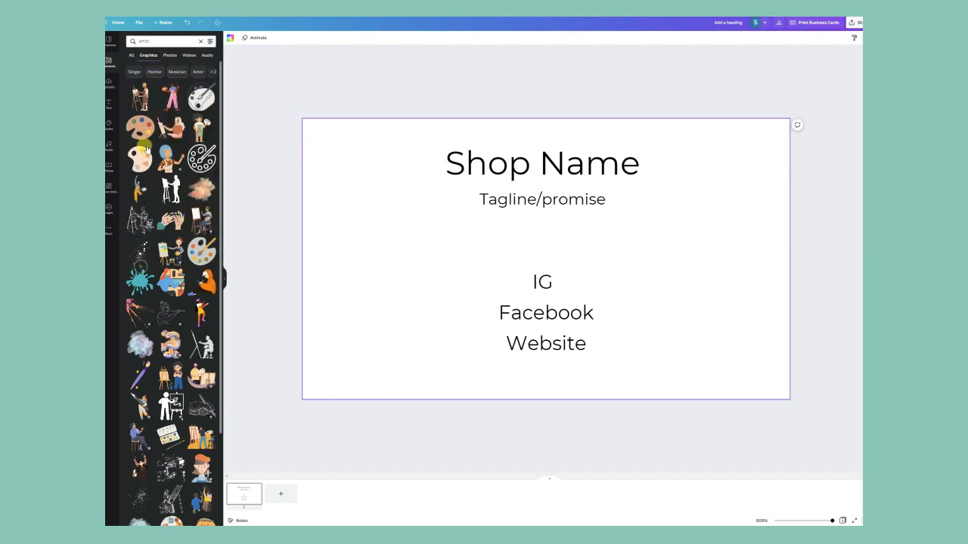
pyautogui.click(132, 57)
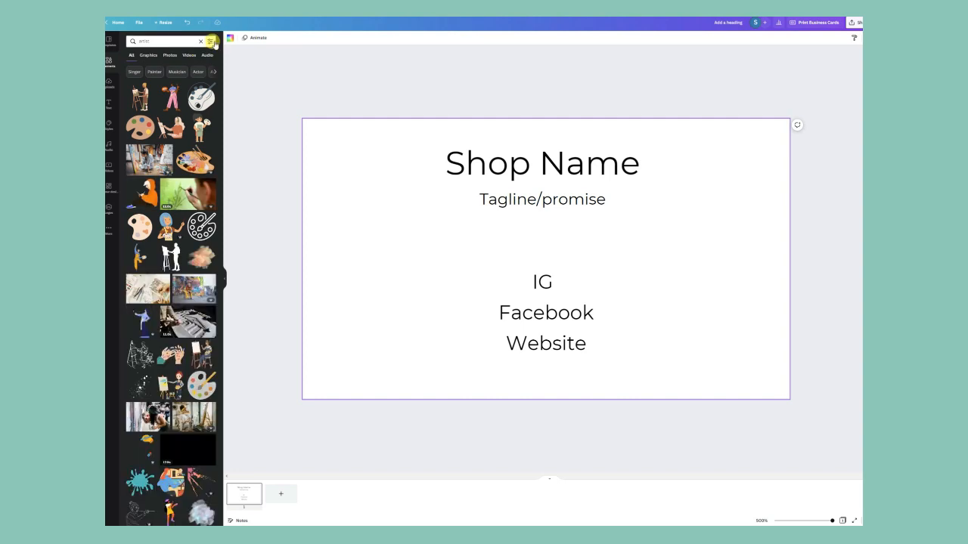
pyautogui.click(209, 41)
pyautogui.click(140, 210)
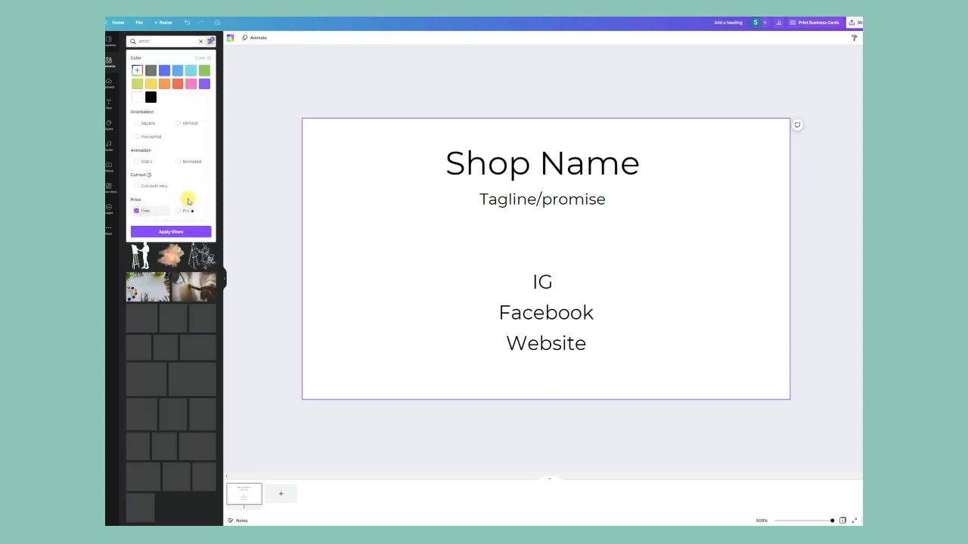
pyautogui.click(195, 232)
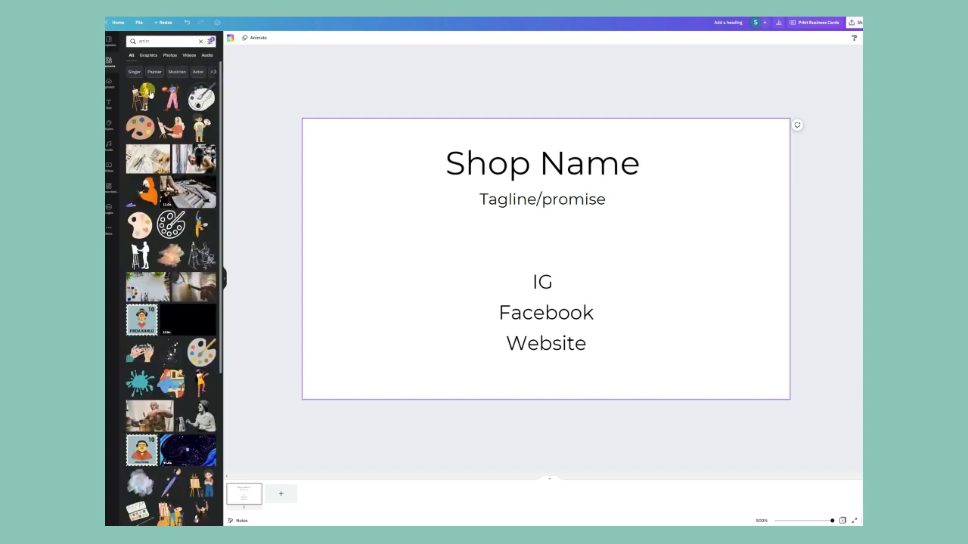
# Add the blue and purple watercolour splash to the card, enlarge it slightly and centre it behind the text
pyautogui.scroll(-2, 186, 200)
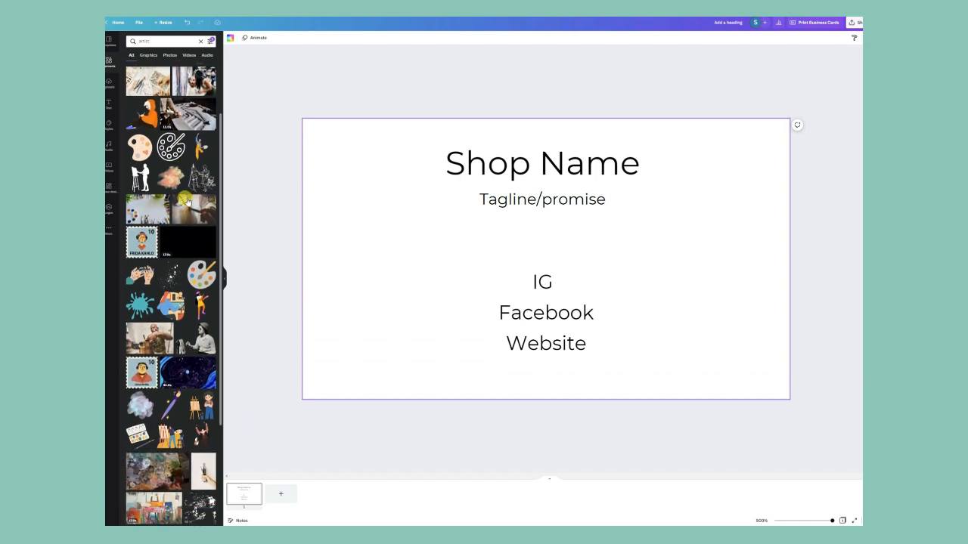
pyautogui.scroll(-1, 182, 215)
pyautogui.scroll(3, 176, 234)
pyautogui.scroll(-5, 176, 234)
pyautogui.click(138, 291)
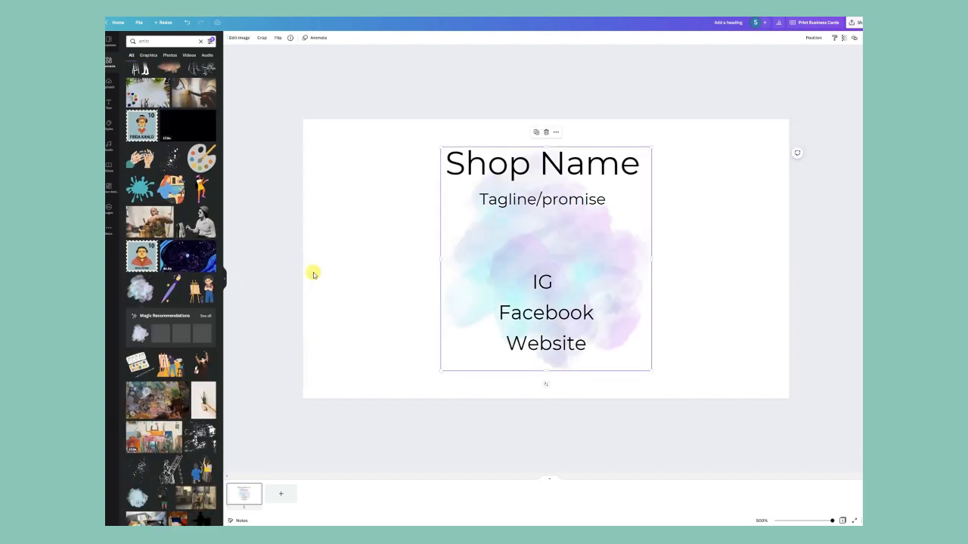
pyautogui.moveTo(446, 255); pyautogui.dragTo(425, 249)
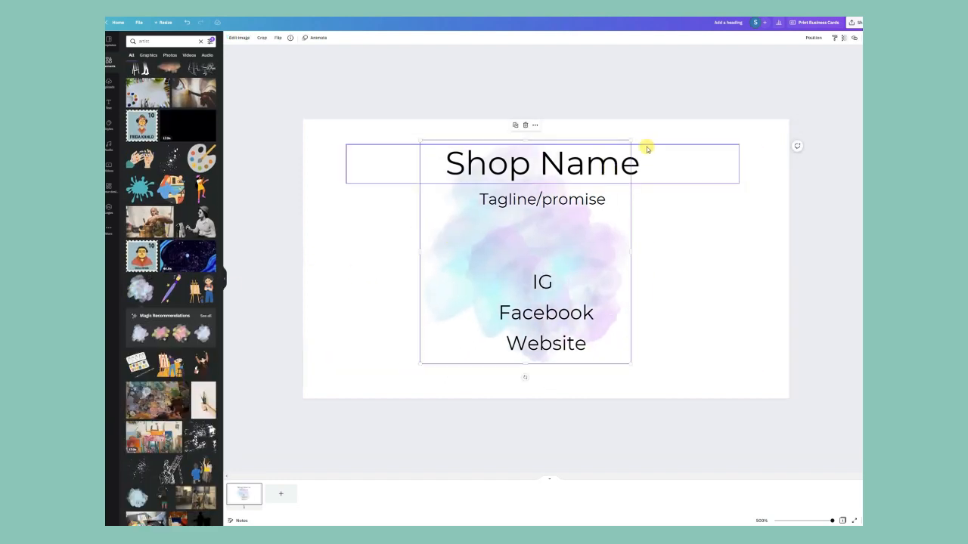
pyautogui.moveTo(631, 139); pyautogui.dragTo(670, 130)
pyautogui.moveTo(638, 268); pyautogui.dragTo(645, 276)
pyautogui.click(681, 276)
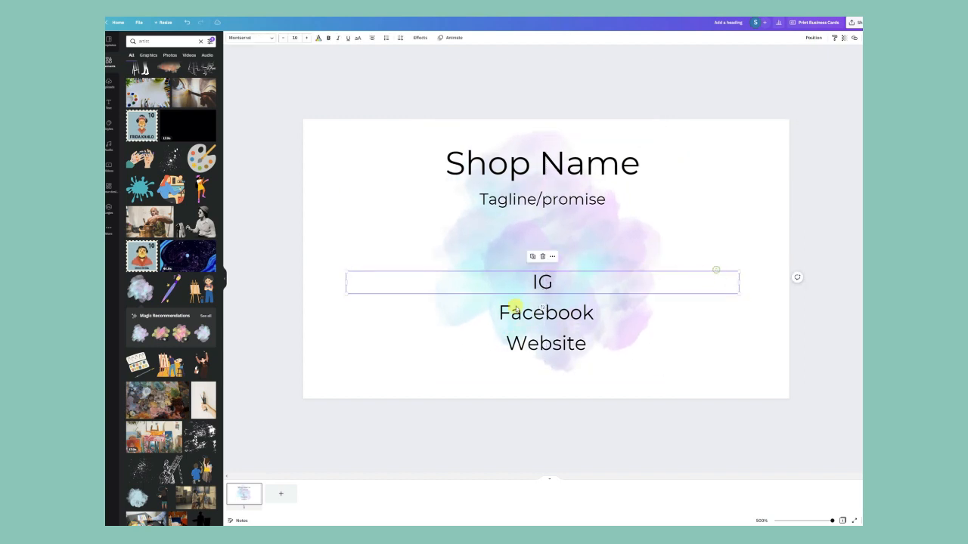
# Add an ink splatter graphic in the card's lower-left corner and recolour it light purple
pyautogui.click(200, 436)
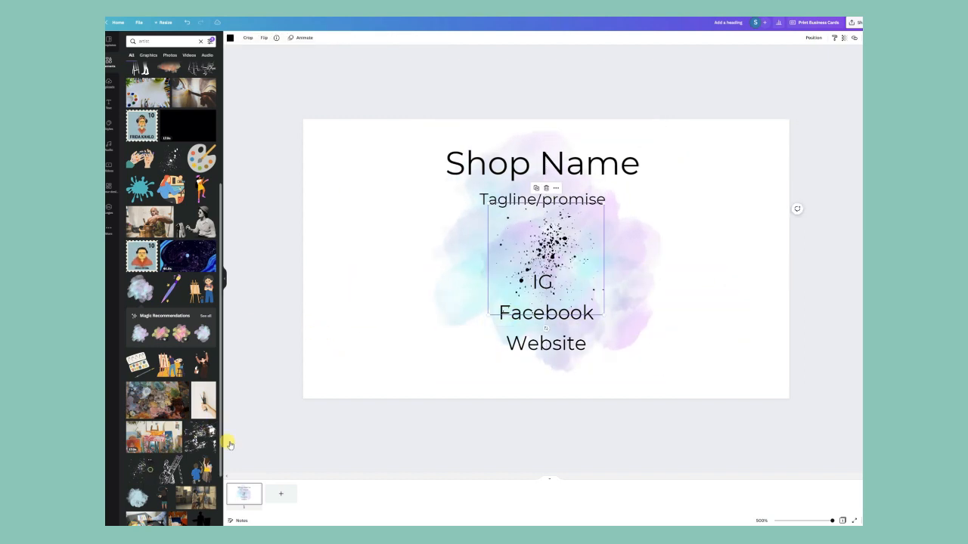
pyautogui.moveTo(538, 260)
pyautogui.mouseDown()
pyautogui.moveTo(493, 250)
pyautogui.moveTo(313, 307)
pyautogui.moveTo(286, 344)
pyautogui.mouseUp()
pyautogui.click(230, 38)
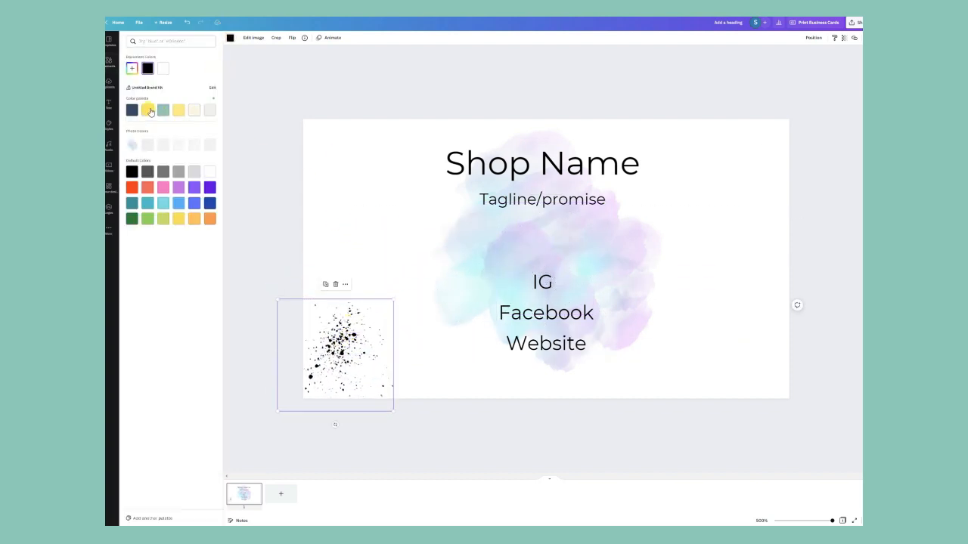
pyautogui.click(148, 112)
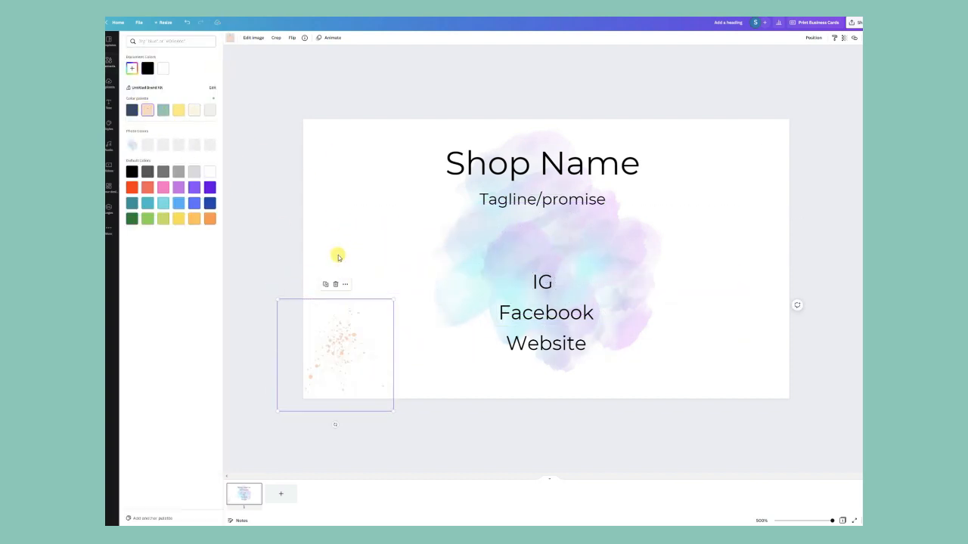
pyautogui.click(178, 187)
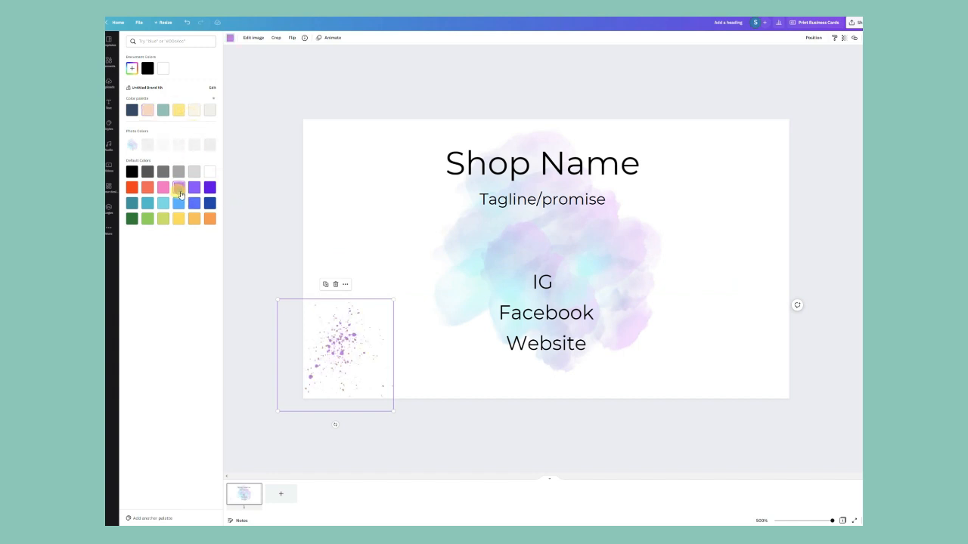
pyautogui.click(412, 385)
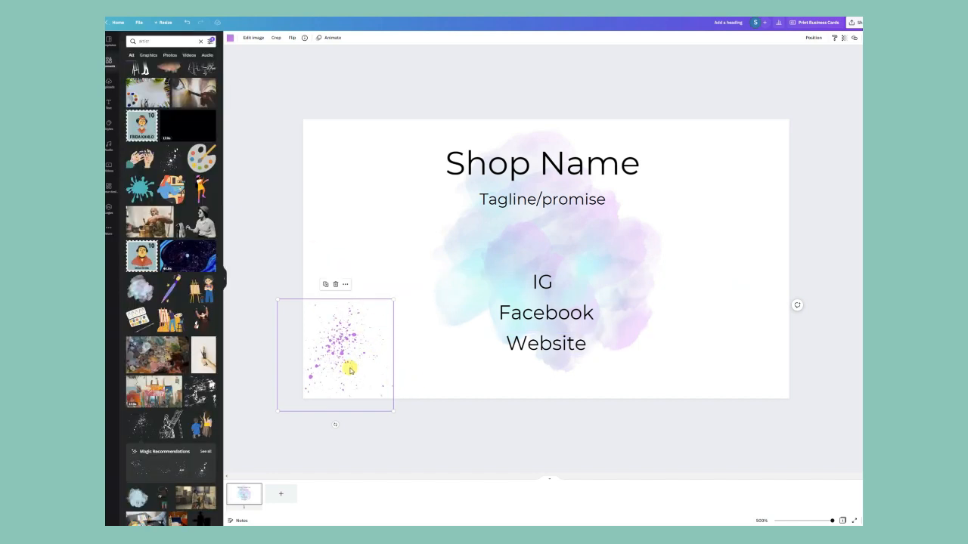
# Duplicate the purple splatter, move the copy to the card's upper-right corner and recolour it light turquoise
pyautogui.click(714, 206)
pyautogui.hotkey('ctrl', 'v')
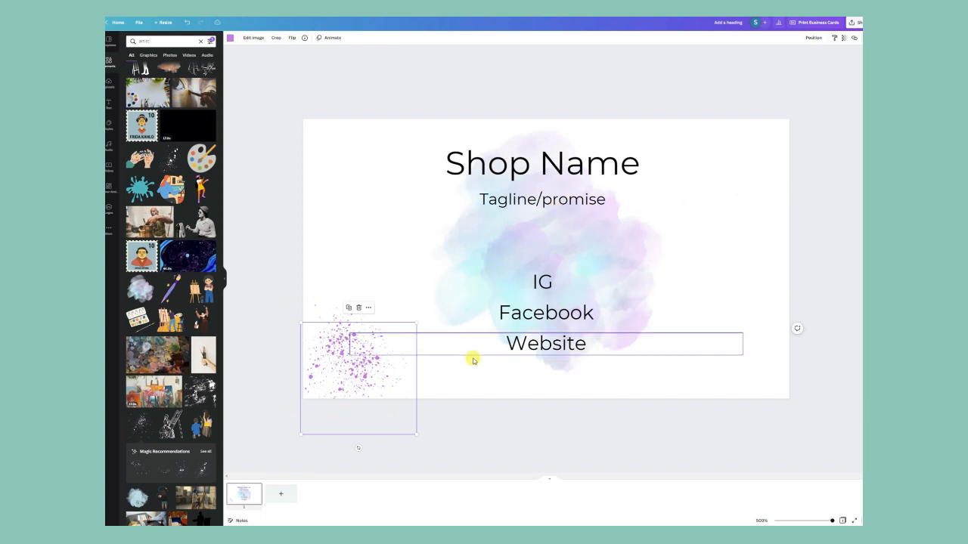
pyautogui.moveTo(387, 380); pyautogui.dragTo(786, 151)
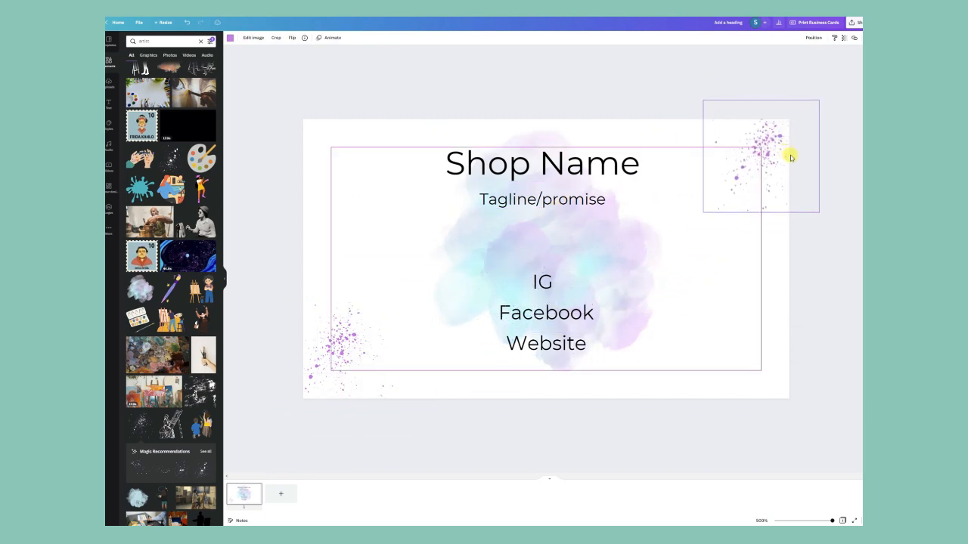
pyautogui.click(229, 37)
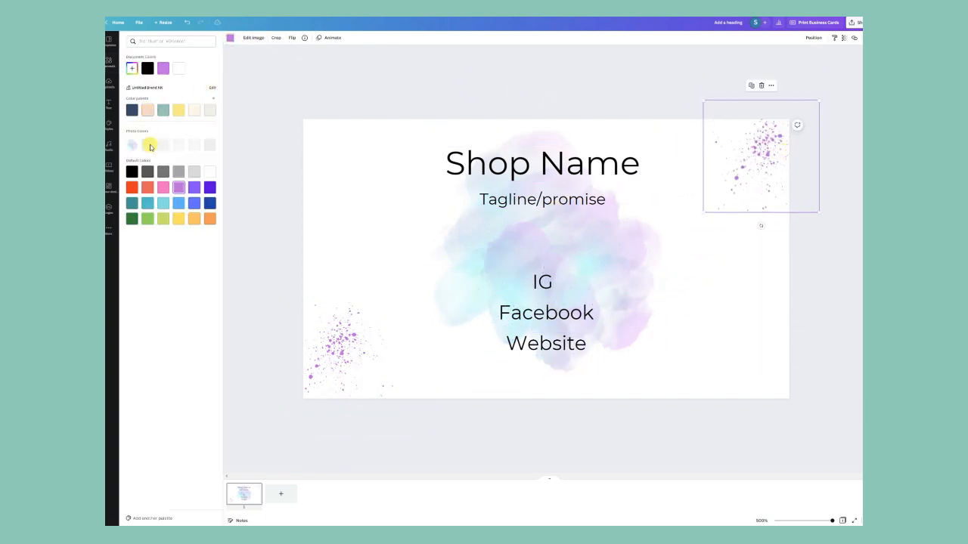
pyautogui.click(162, 203)
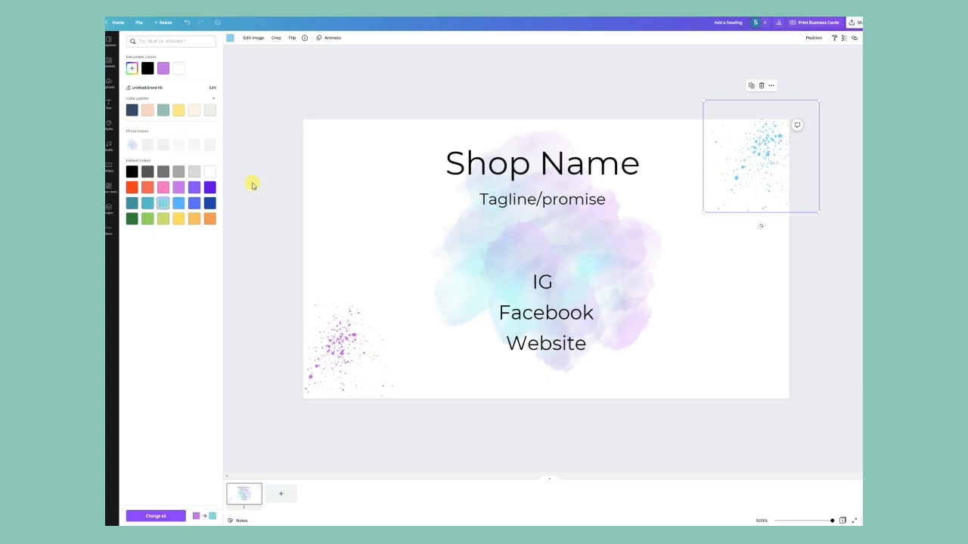
pyautogui.click(375, 100)
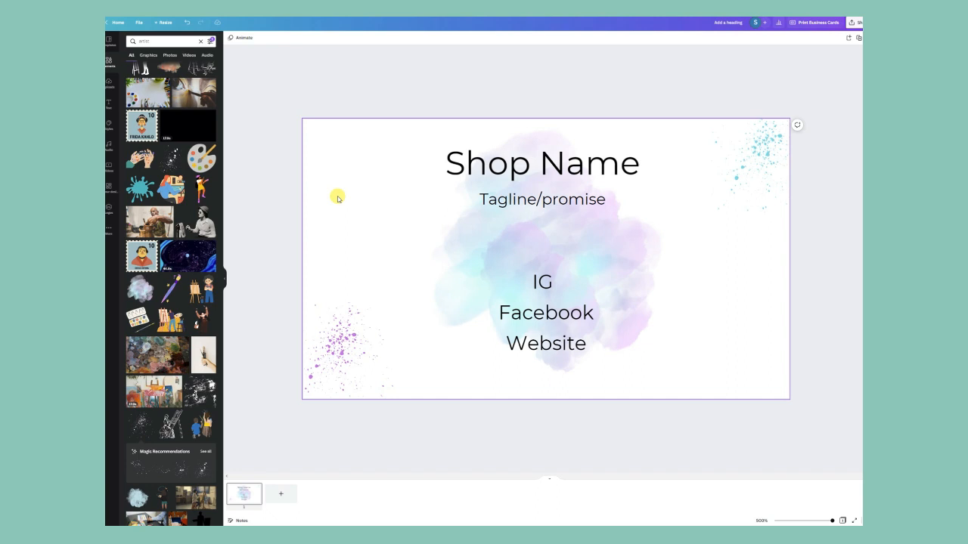
# Search the fonts for "handwritten" and set the Shop Name heading to the Mistrully font
pyautogui.click(532, 167)
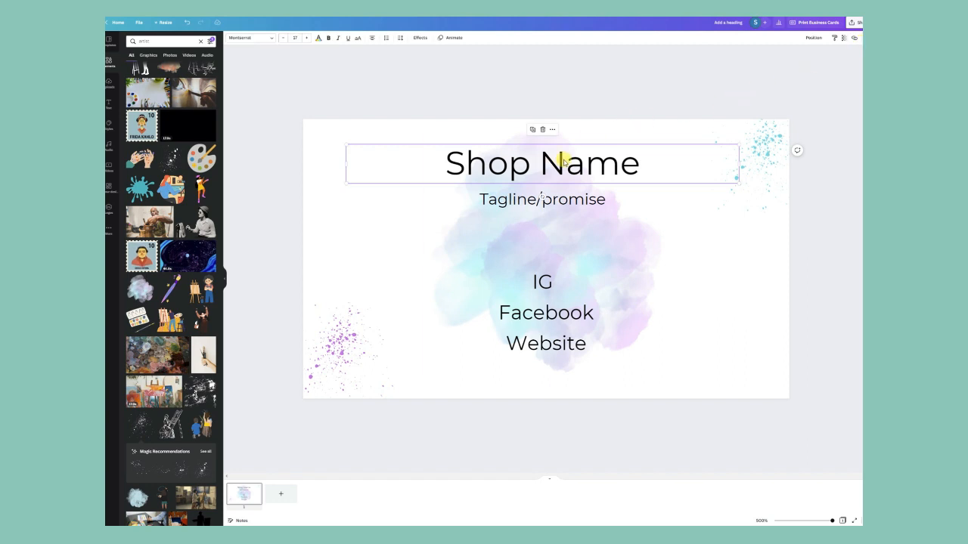
pyautogui.click(267, 38)
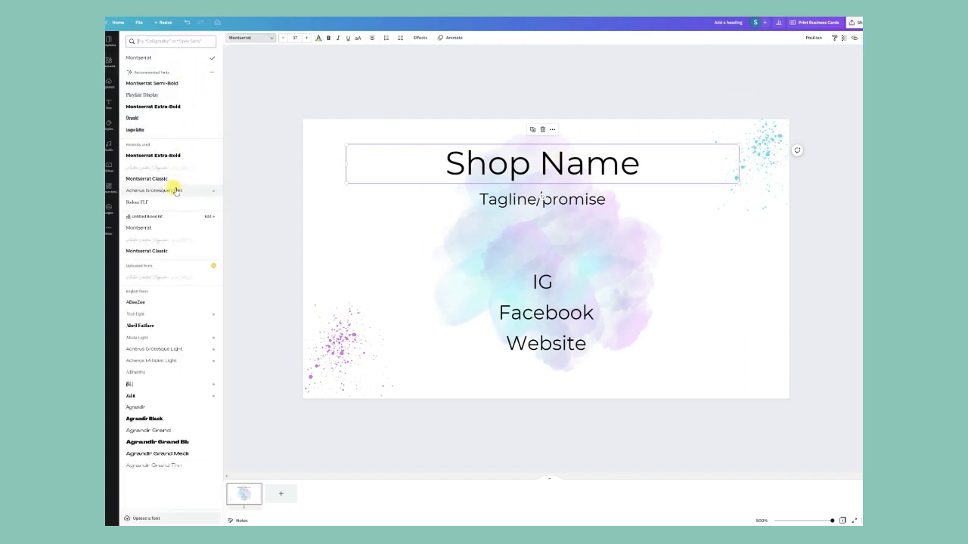
pyautogui.click(183, 41)
pyautogui.write('Kan')
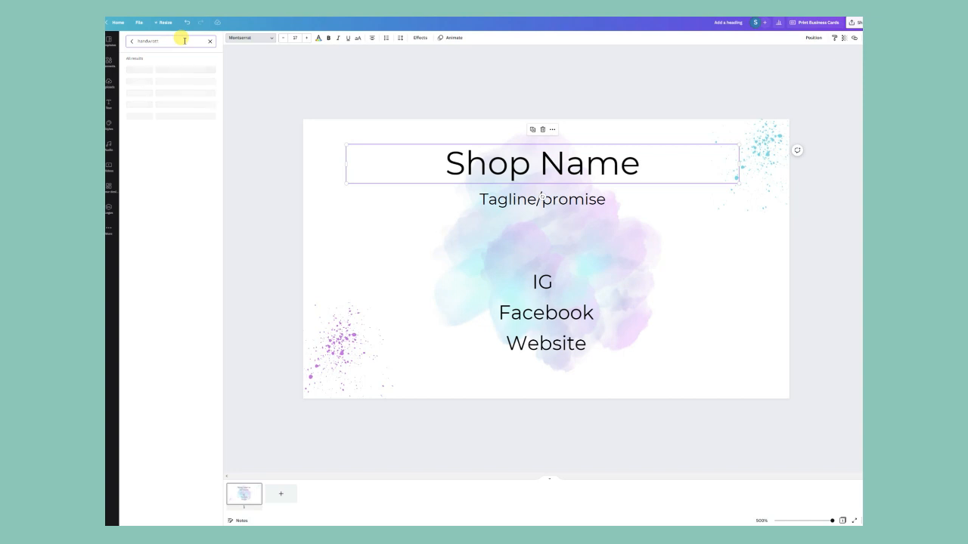
pyautogui.write('ritten')
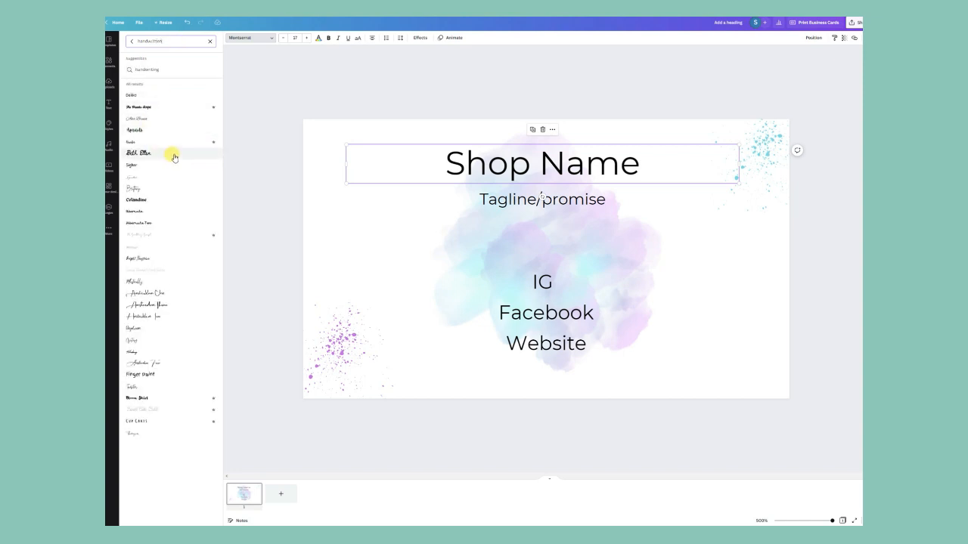
pyautogui.moveTo(213, 145)
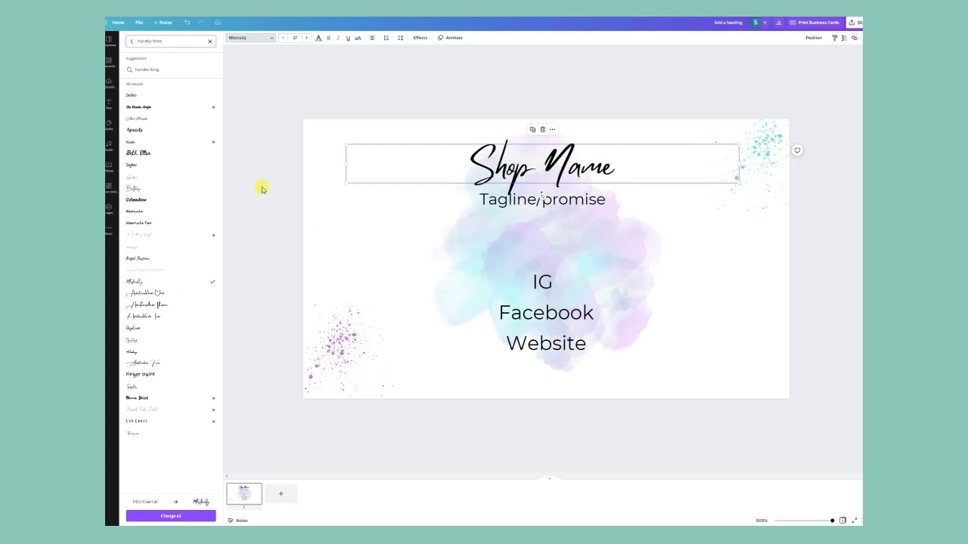
# Enlarge the Shop Name heading slightly and move it up towards the card's upper edge
pyautogui.click(347, 164)
pyautogui.moveTo(344, 164); pyautogui.dragTo(359, 193)
pyautogui.click(477, 84)
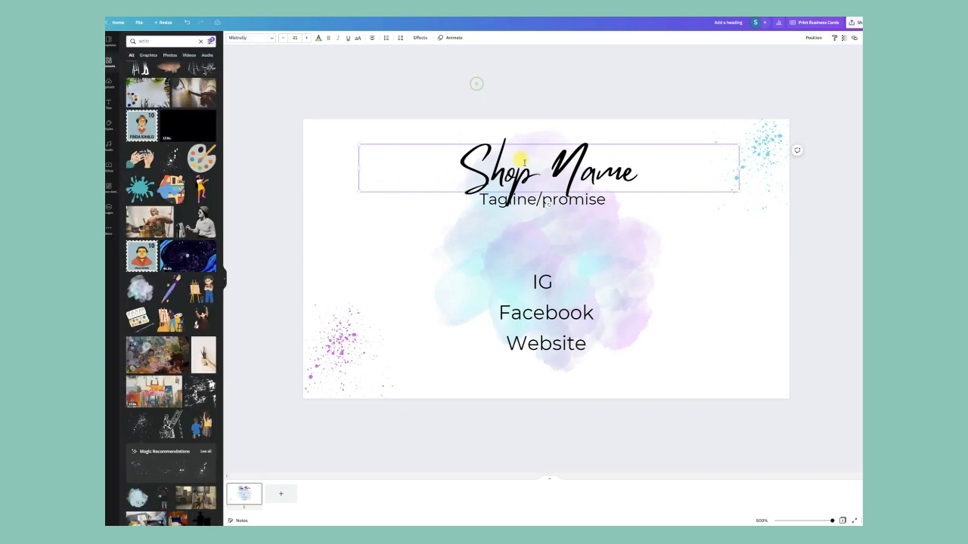
pyautogui.moveTo(551, 182); pyautogui.dragTo(544, 161)
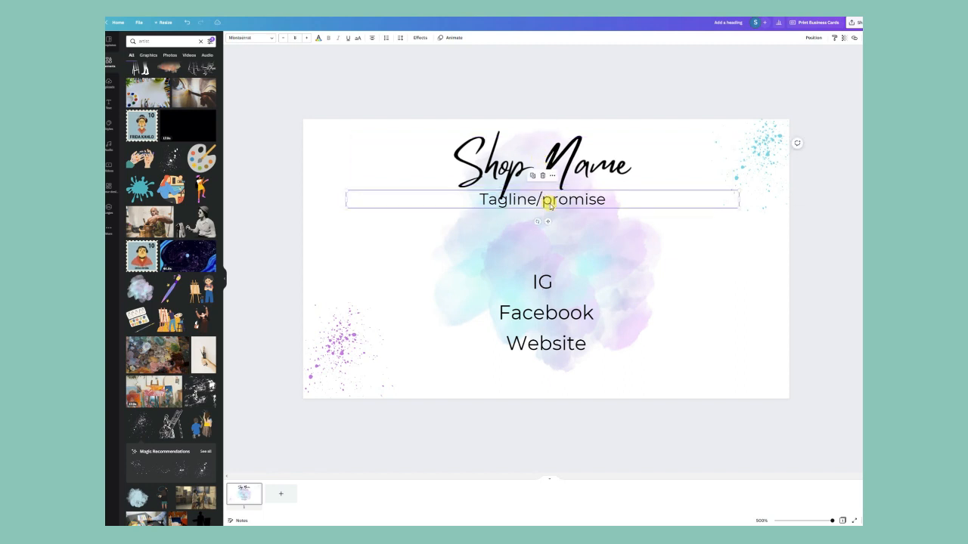
# Move the Tagline/promise text slightly down below the heading and set its font to Sigher
pyautogui.moveTo(549, 199); pyautogui.dragTo(549, 210)
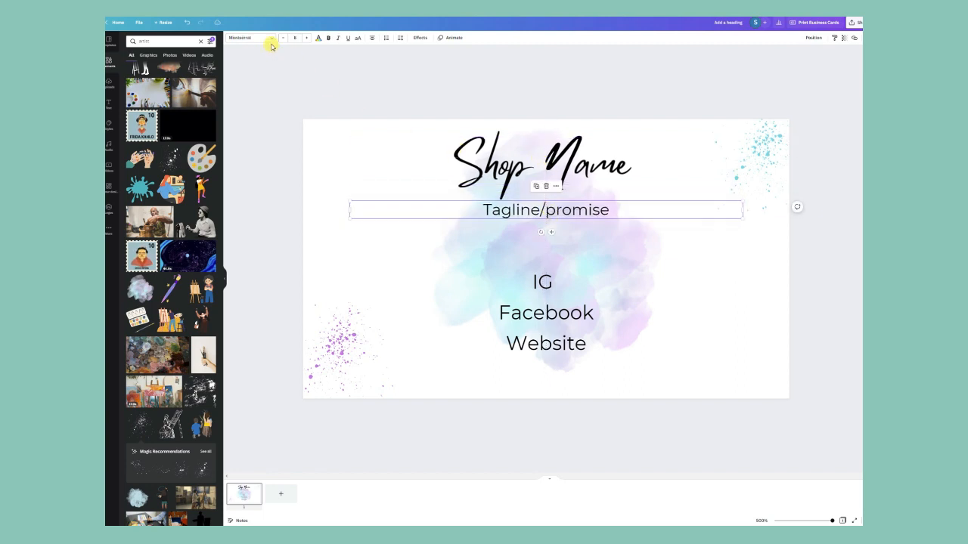
pyautogui.click(271, 38)
pyautogui.click(168, 172)
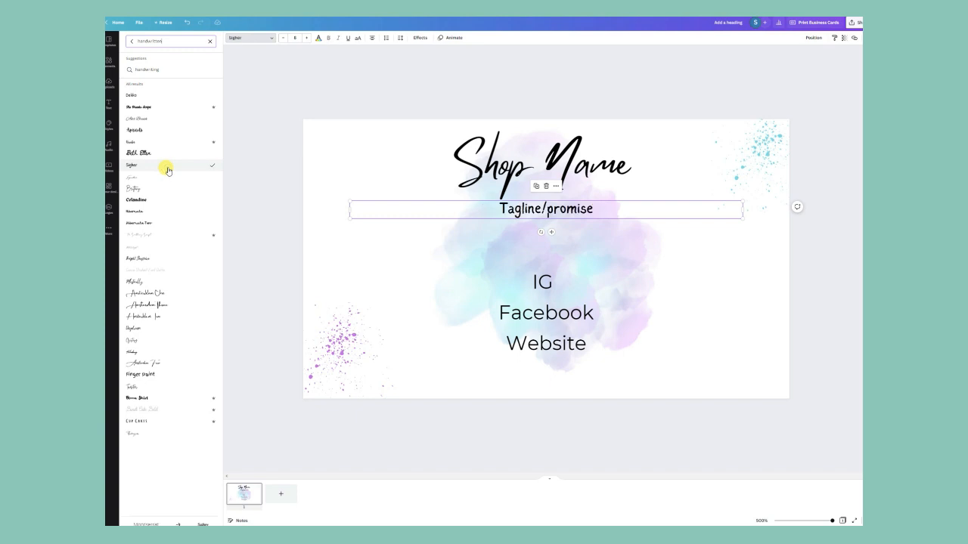
pyautogui.click(202, 200)
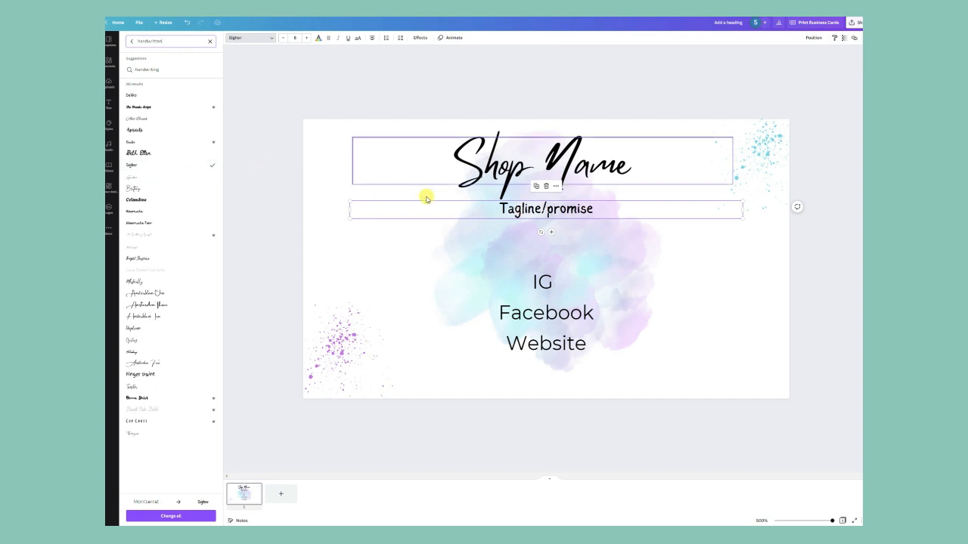
pyautogui.click(389, 106)
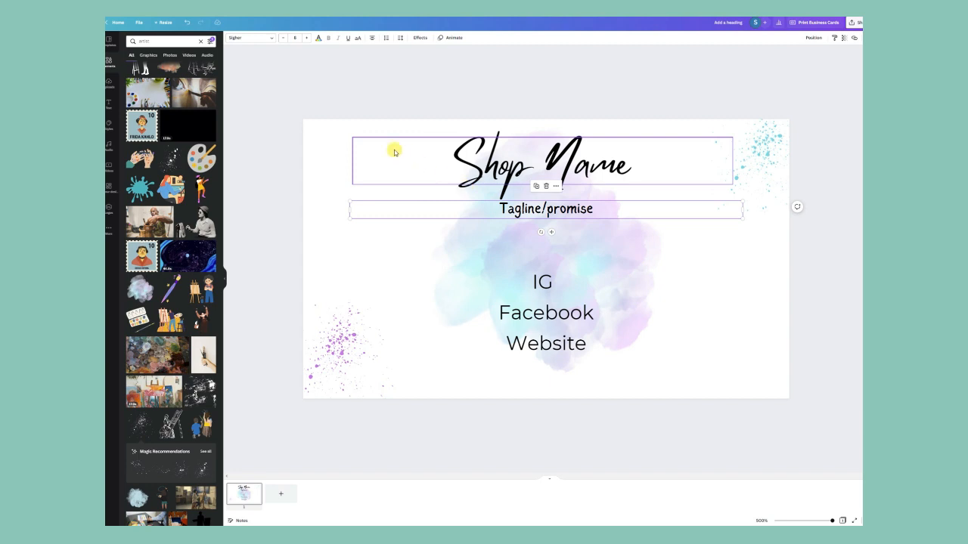
pyautogui.click(346, 136)
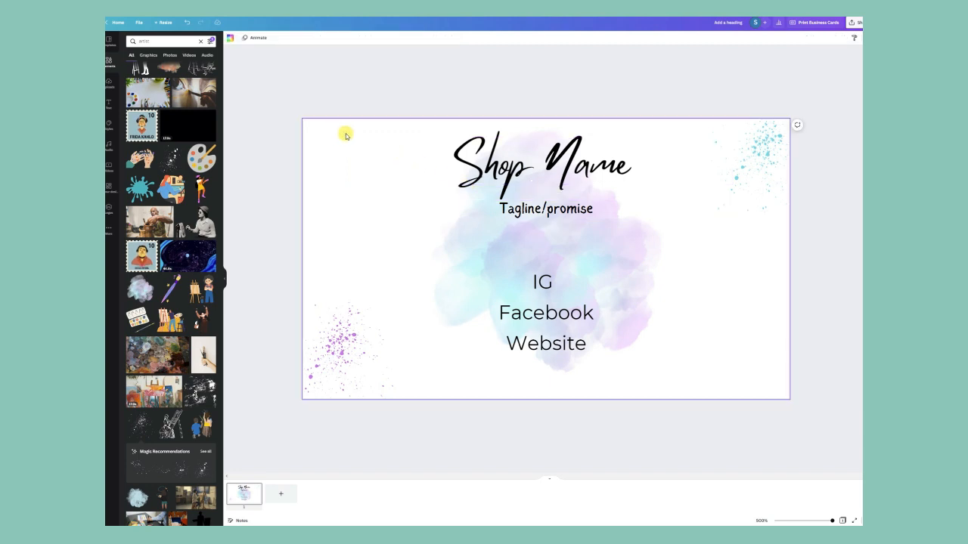
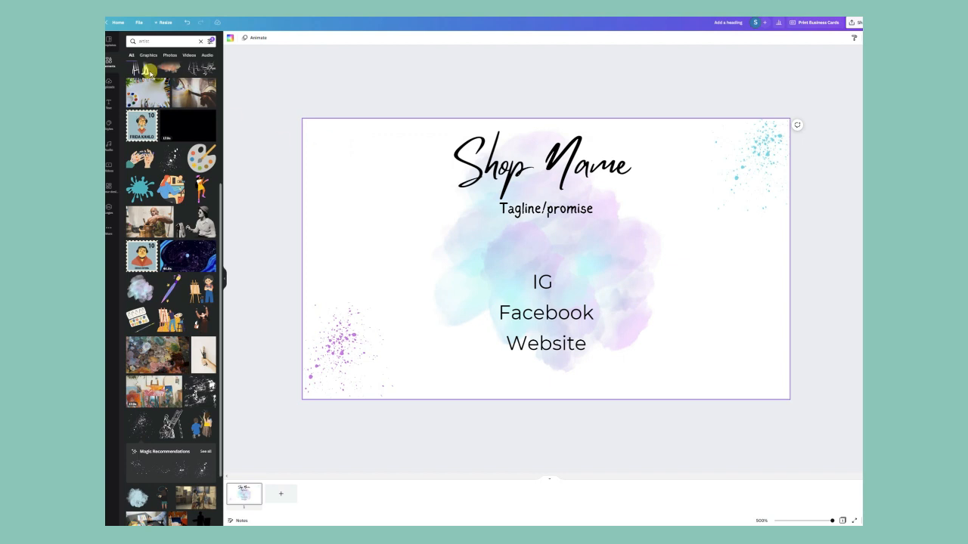
# Clear the "artist" search and search the elements for "frame"
pyautogui.click(154, 39)
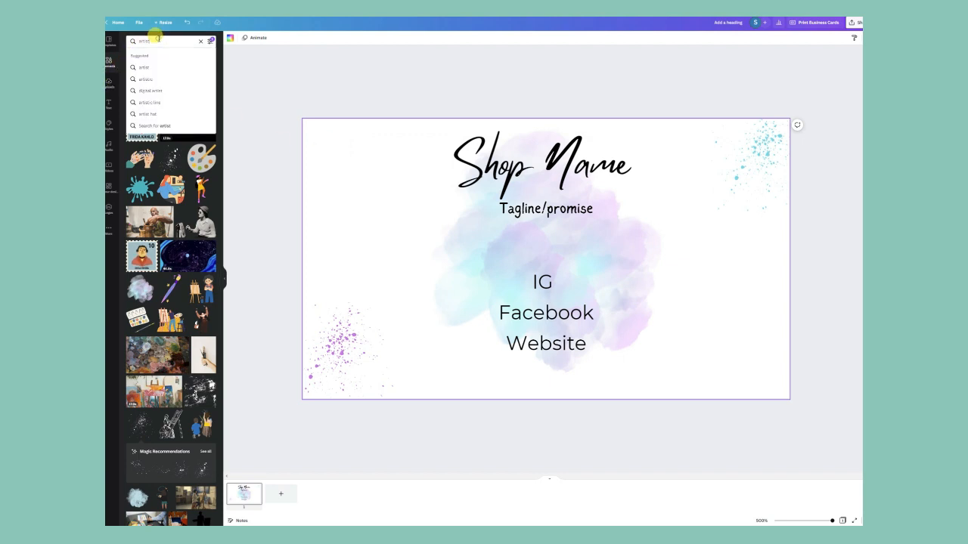
pyautogui.click(200, 41)
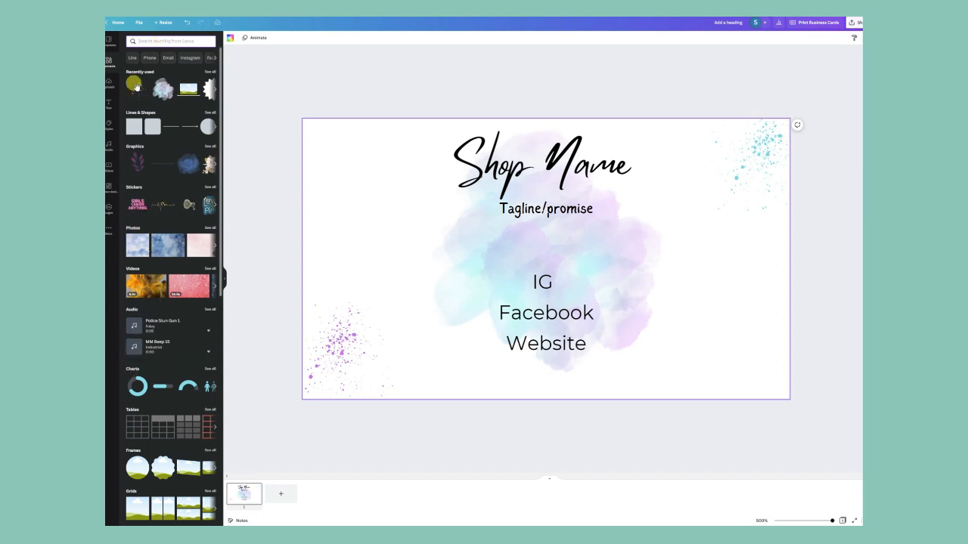
pyautogui.write('frame')
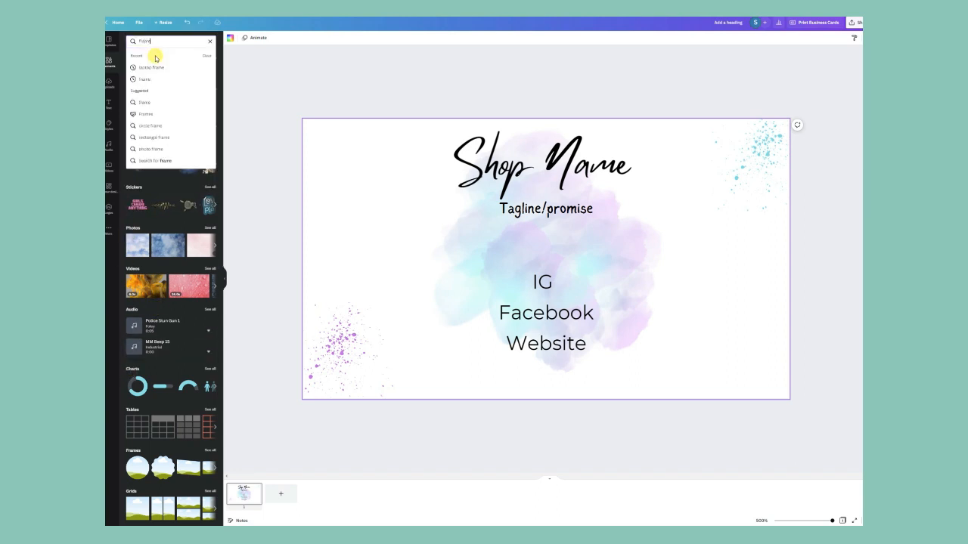
pyautogui.press('Return')
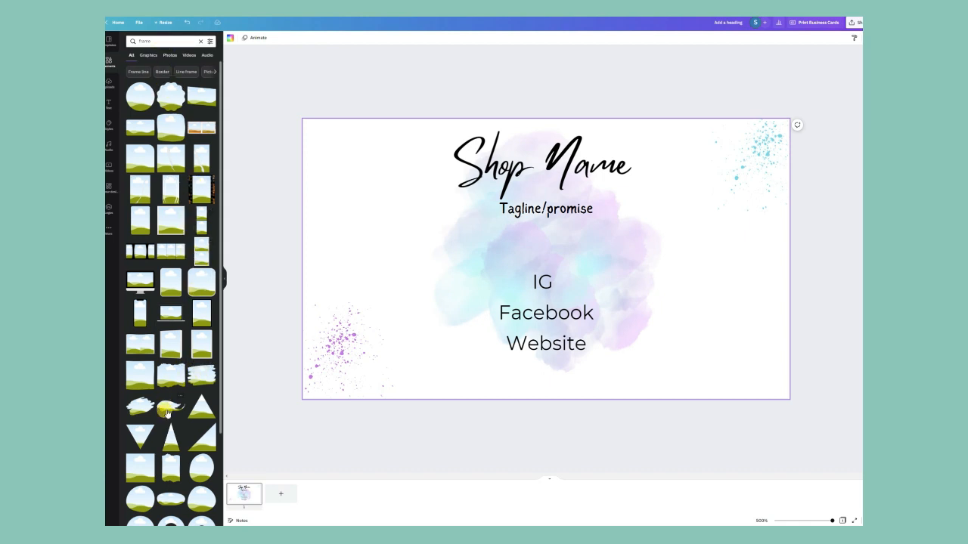
# Add the circular photo frame to the card and shrink it to fit the upper-left corner
pyautogui.scroll(-1, 194, 441)
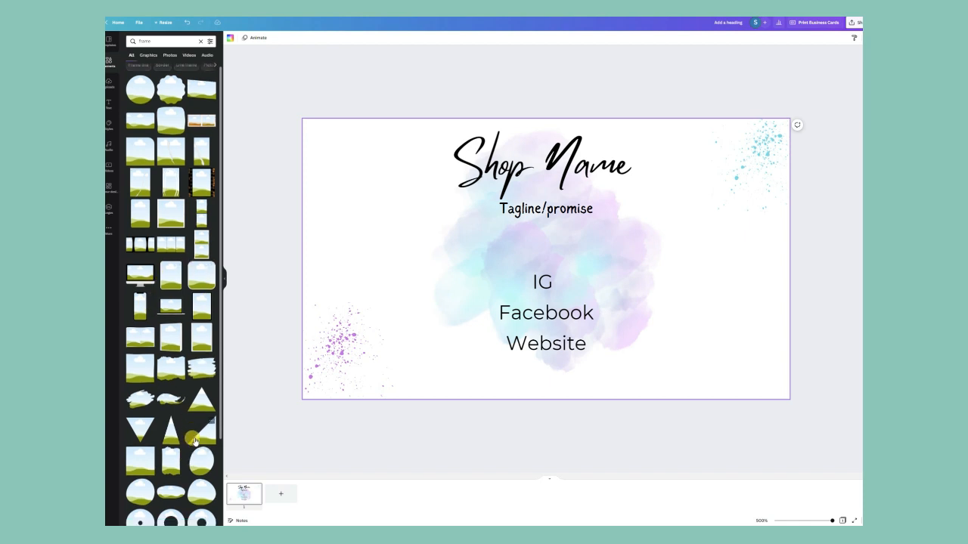
pyautogui.scroll(-5, 195, 440)
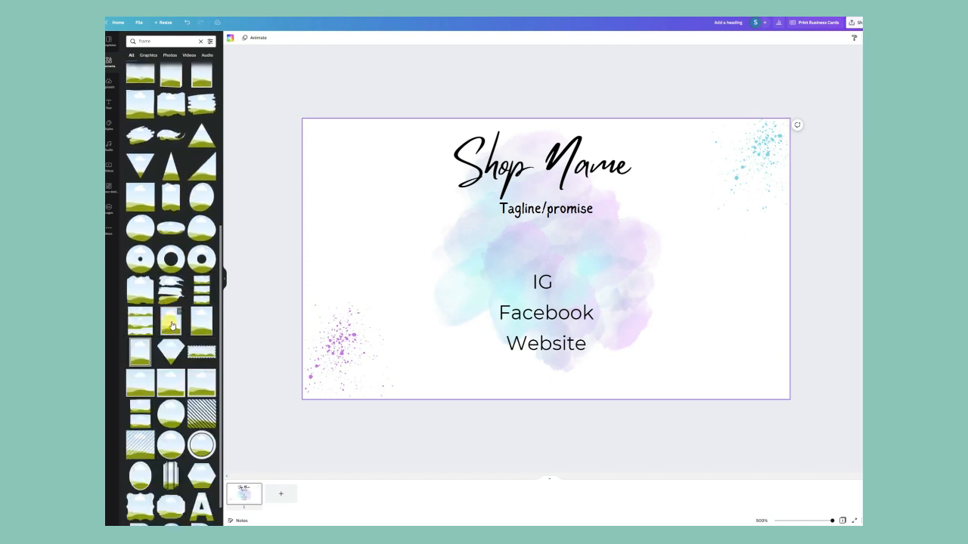
pyautogui.scroll(-3, 174, 378)
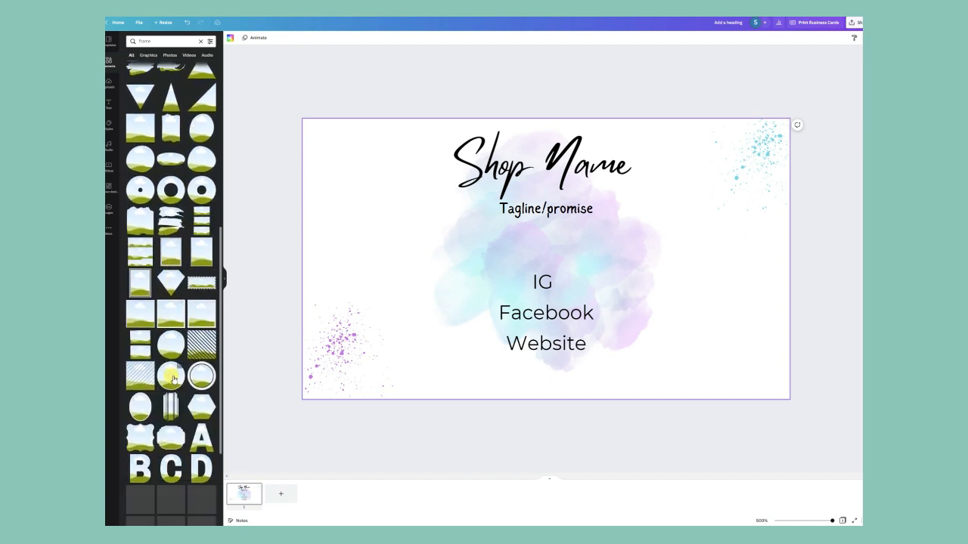
pyautogui.scroll(-4, 182, 395)
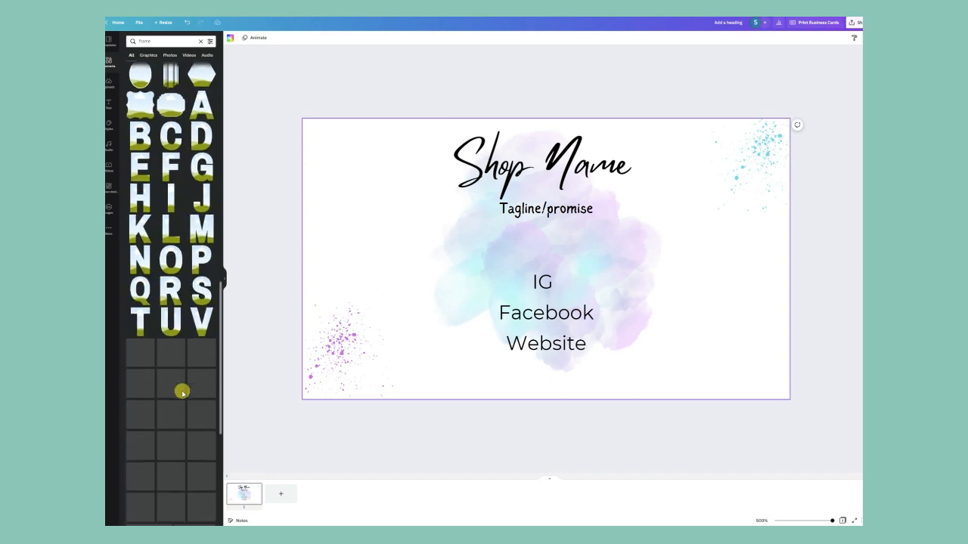
pyautogui.scroll(10, 182, 393)
pyautogui.scroll(1, 180, 340)
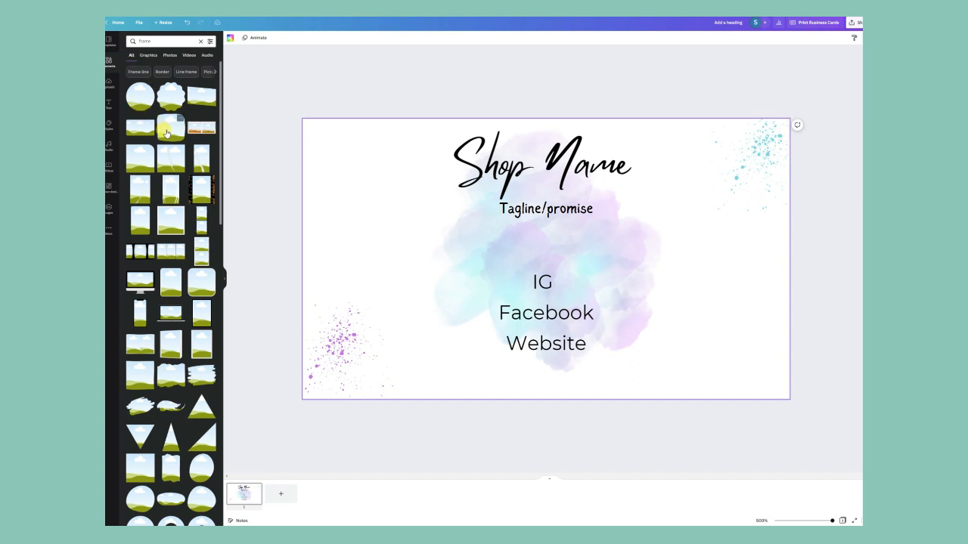
pyautogui.moveTo(140, 96); pyautogui.dragTo(353, 188)
pyautogui.moveTo(459, 276); pyautogui.dragTo(392, 212)
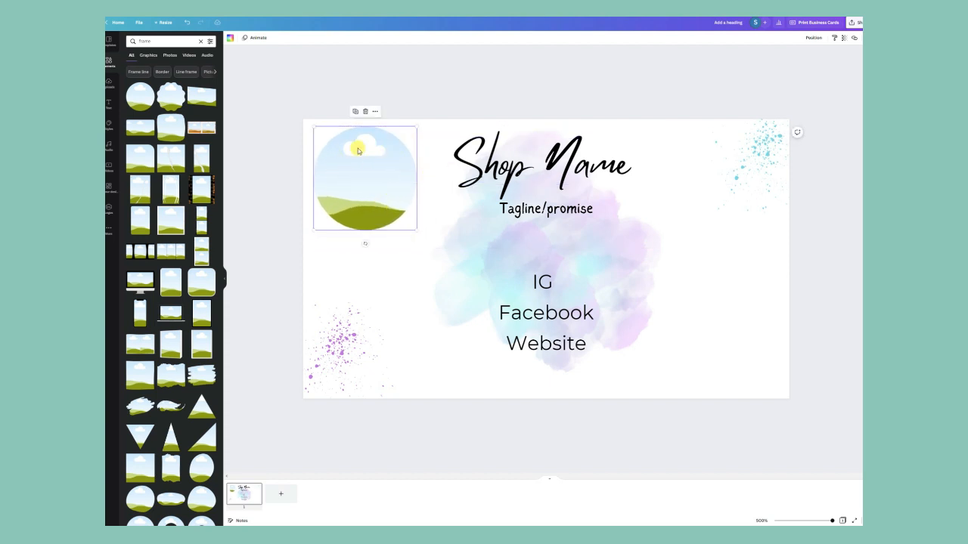
pyautogui.click(410, 251)
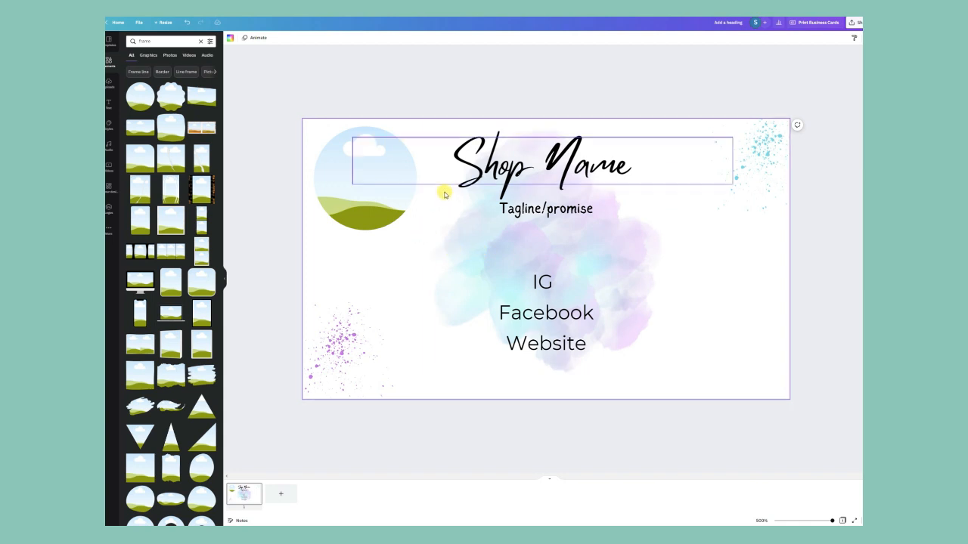
# Group the text lines with the watercolour splash and move the group towards the card's right side
pyautogui.moveTo(505, 78); pyautogui.dragTo(572, 363)
pyautogui.click(801, 38)
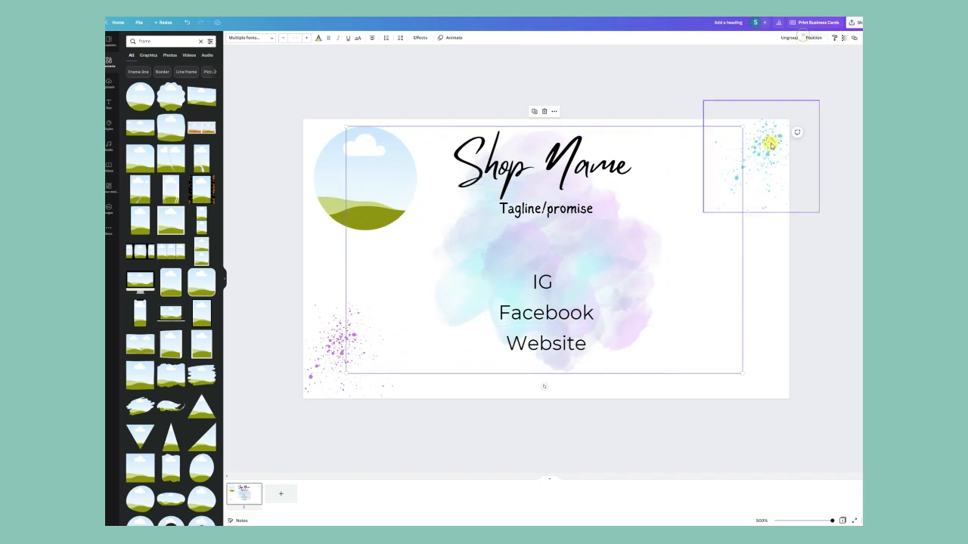
pyautogui.moveTo(587, 307); pyautogui.dragTo(642, 305)
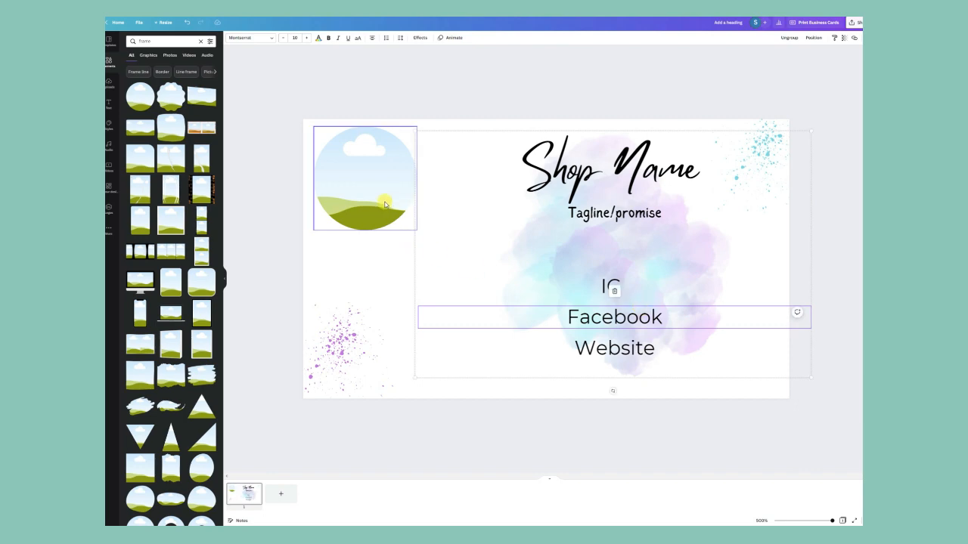
# Enlarge the circular photo frame and move it down into the left half of the card
pyautogui.click(412, 136)
pyautogui.moveTo(414, 127); pyautogui.dragTo(469, 76)
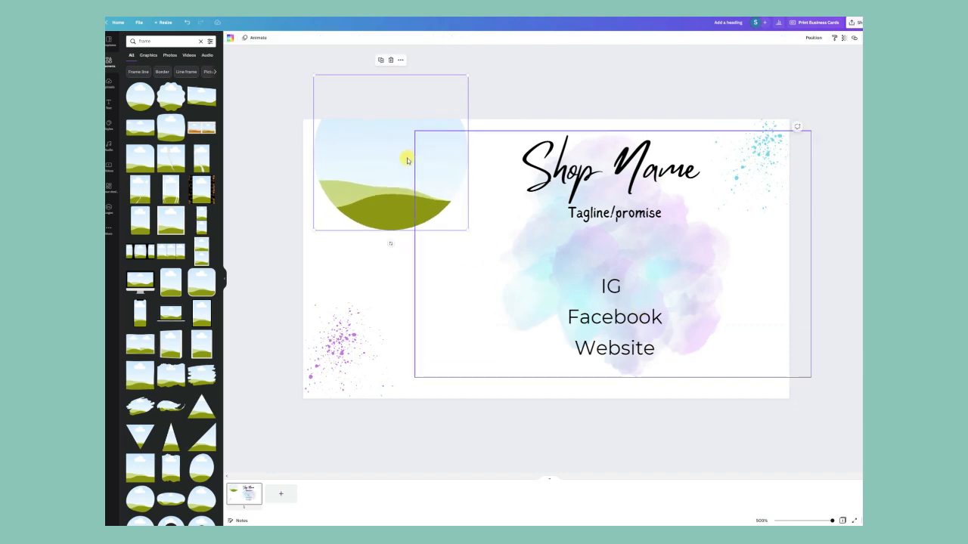
pyautogui.moveTo(406, 158); pyautogui.dragTo(406, 277)
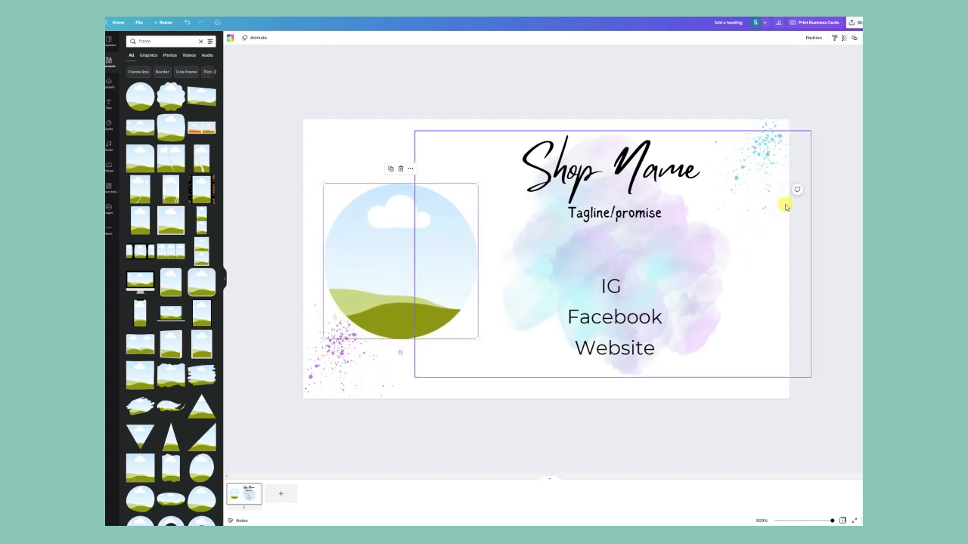
# Move the turquoise splatter above the circular frame and shift the text and watercolour group slightly further right
pyautogui.moveTo(766, 127); pyautogui.dragTo(442, 139)
pyautogui.moveTo(625, 105)
pyautogui.mouseDown()
pyautogui.moveTo(634, 346)
pyautogui.moveTo(670, 344)
pyautogui.moveTo(648, 348)
pyautogui.mouseUp()
pyautogui.click(616, 102)
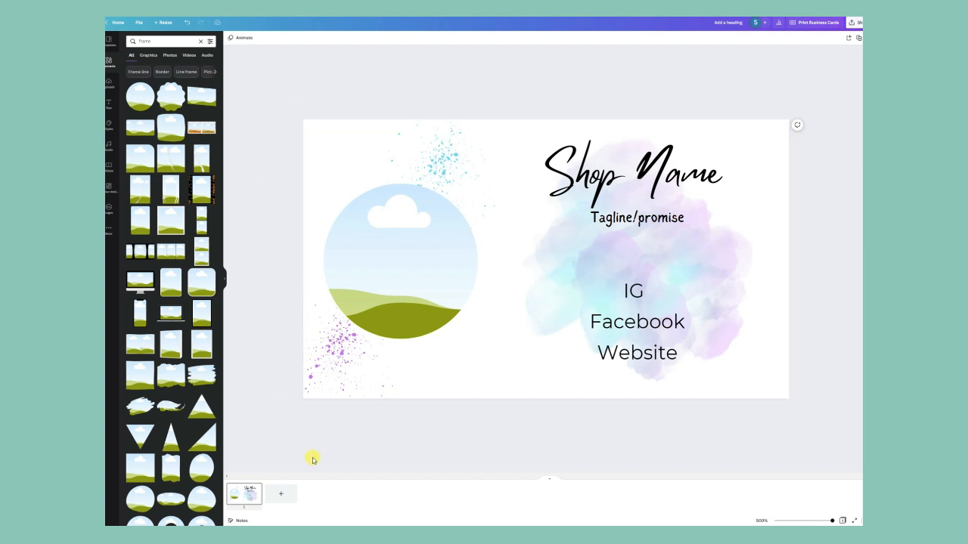
# Add a blank second page for the back of the card and return to the first page
pyautogui.click(281, 494)
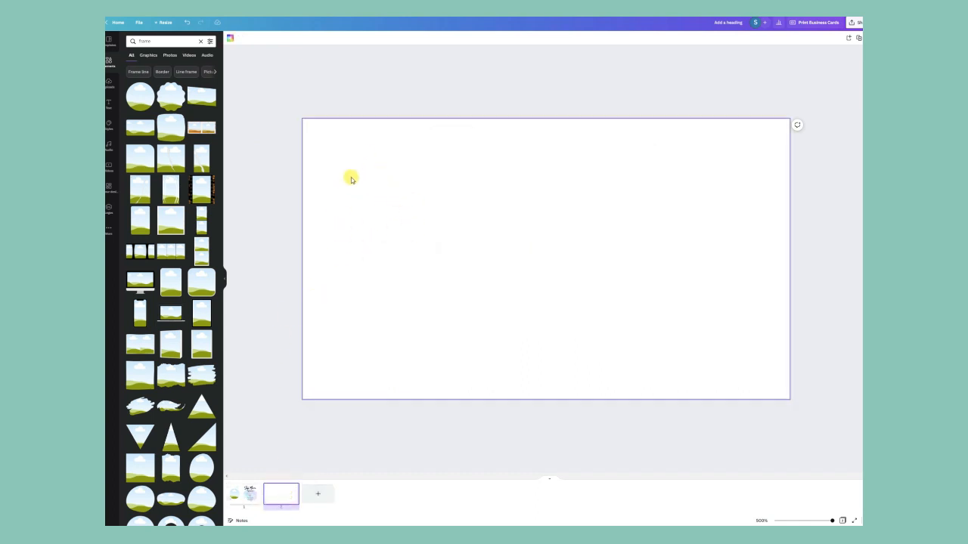
pyautogui.click(249, 151)
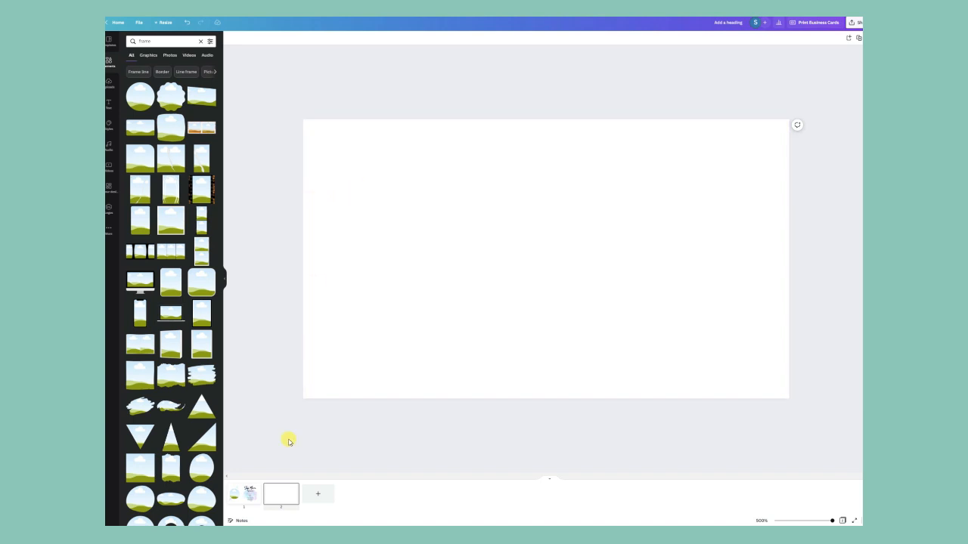
pyautogui.click(246, 504)
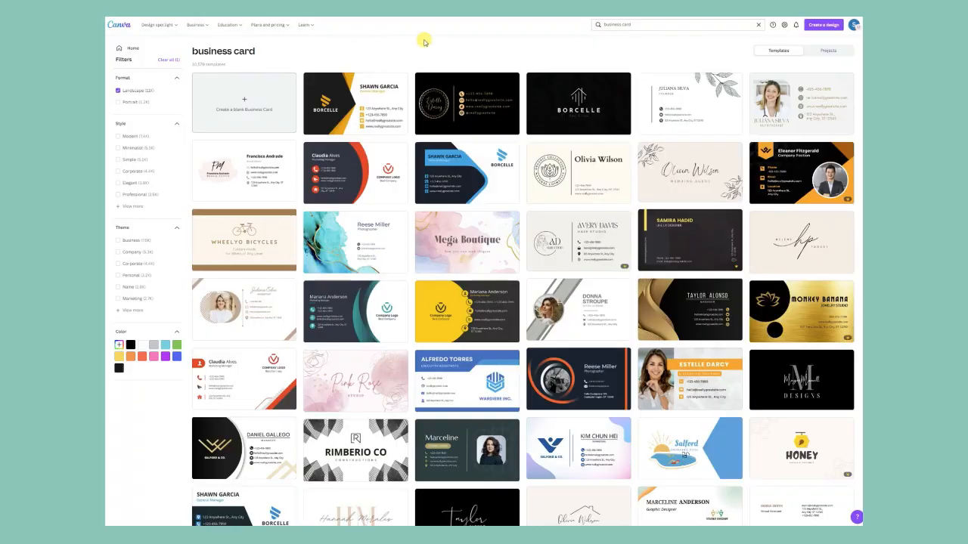
# Search the Canva templates for "branding board"
pyautogui.click(639, 25)
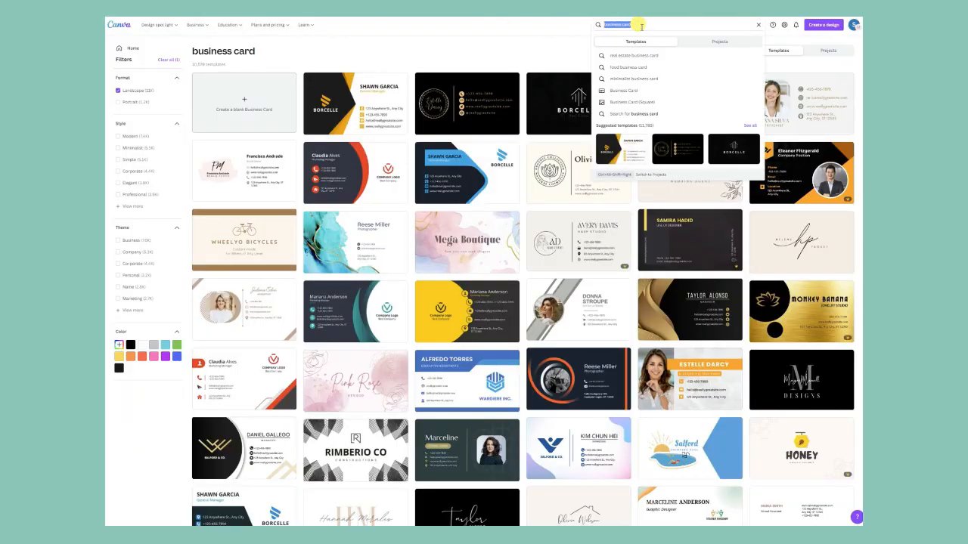
pyautogui.write('brand board')
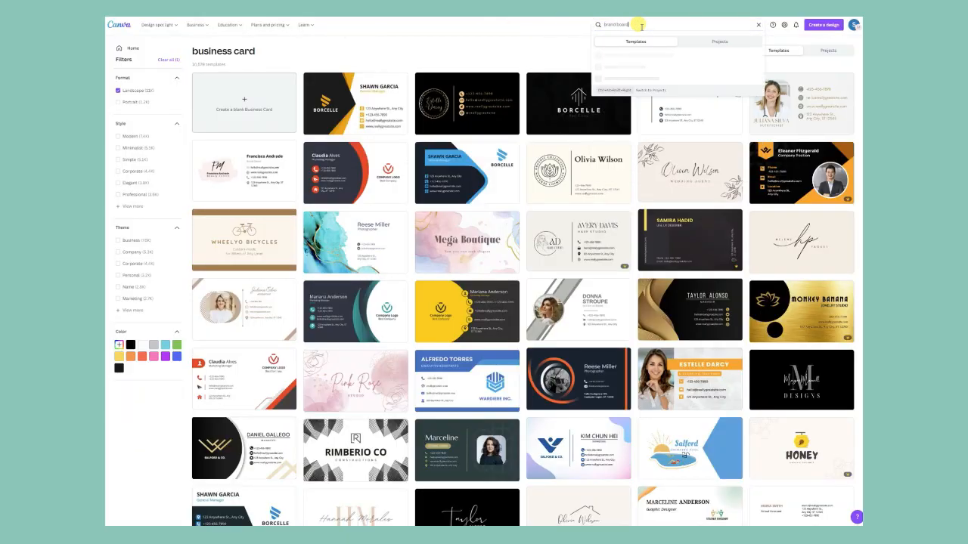
pyautogui.click(633, 52)
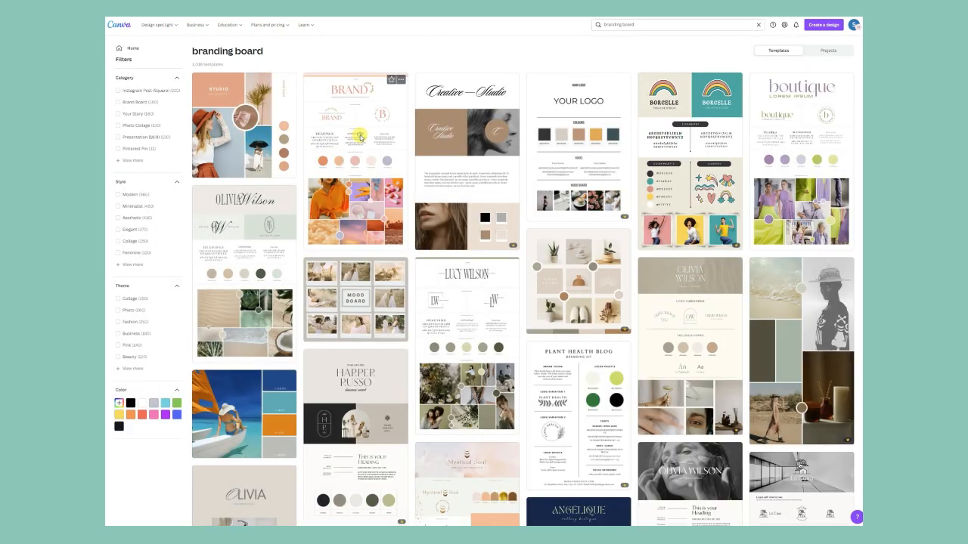
pyautogui.click(360, 136)
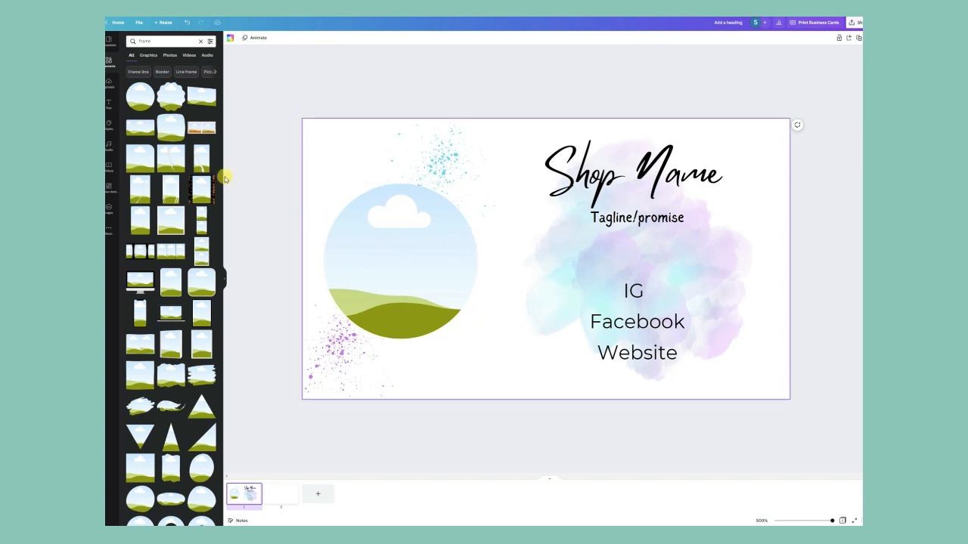
# Try filling the circular frame with the uploaded laptop mockup image and shift the image within the circle
pyautogui.click(108, 83)
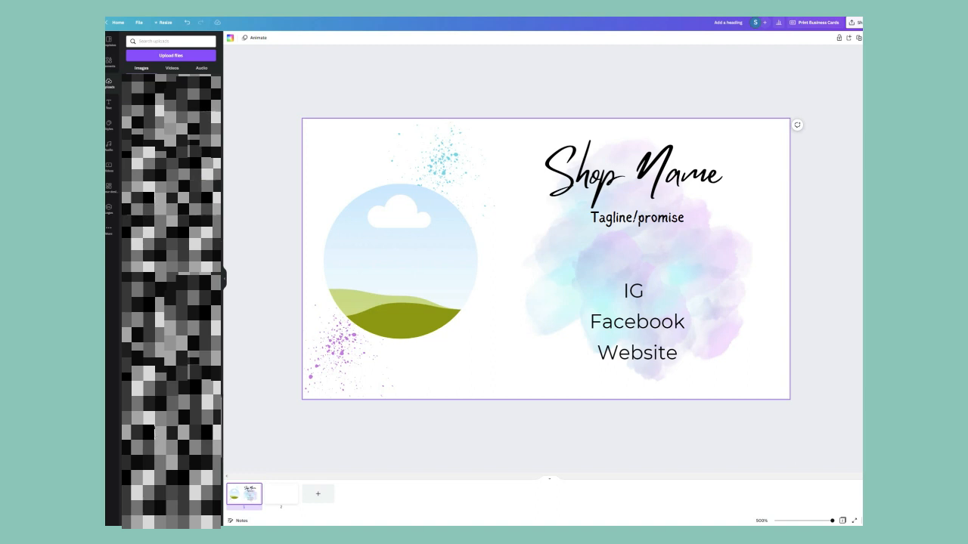
pyautogui.moveTo(265, 195); pyautogui.dragTo(368, 233)
pyautogui.doubleClick(380, 244)
pyautogui.moveTo(422, 249); pyautogui.dragTo(363, 256)
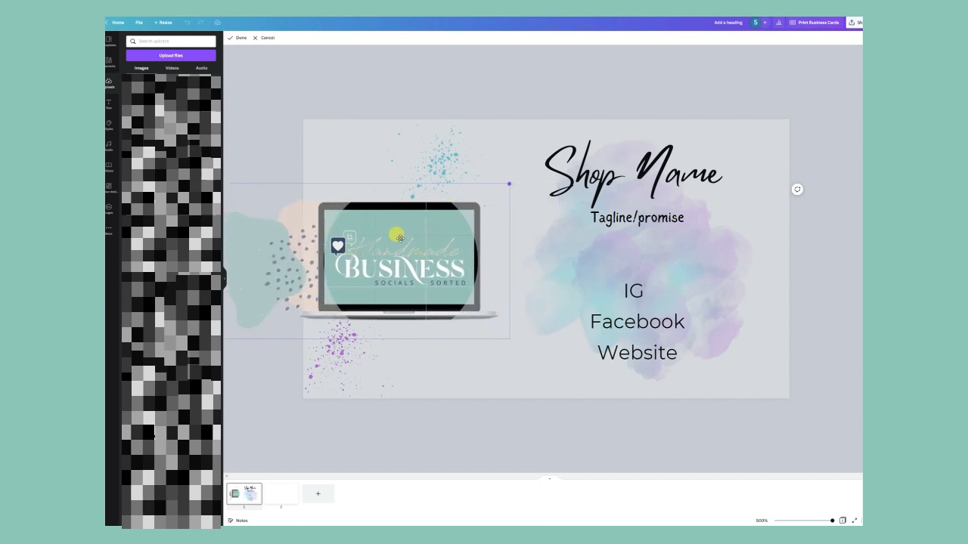
pyautogui.click(381, 160)
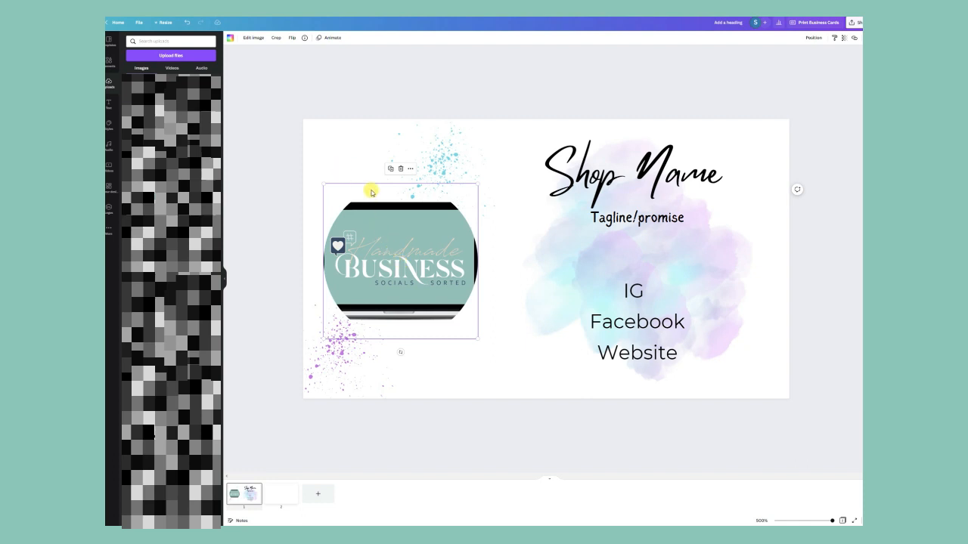
# Undo the image placement in the circular frame and deselect the frame
pyautogui.hotkey('ctrl', 'z')
pyautogui.hotkey('ctrl', 'z')
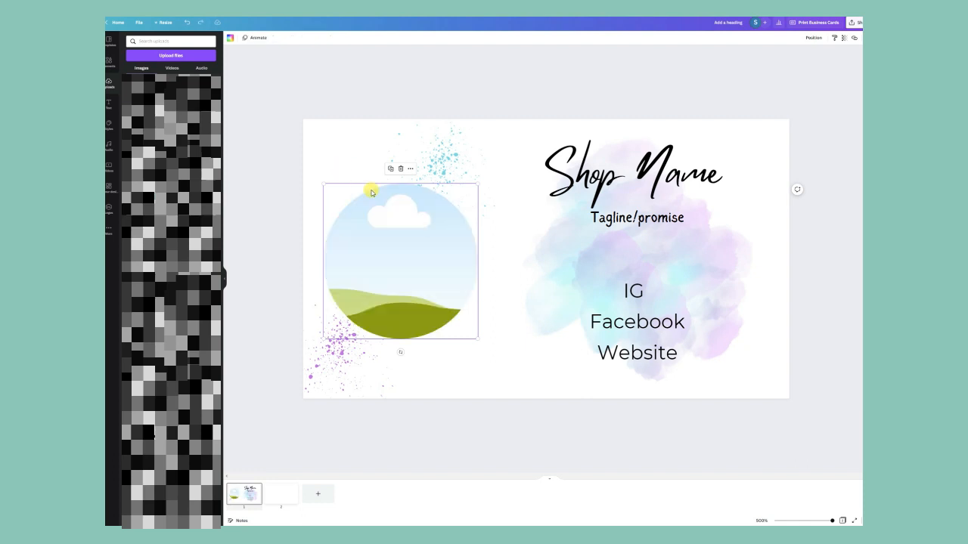
pyautogui.click(325, 141)
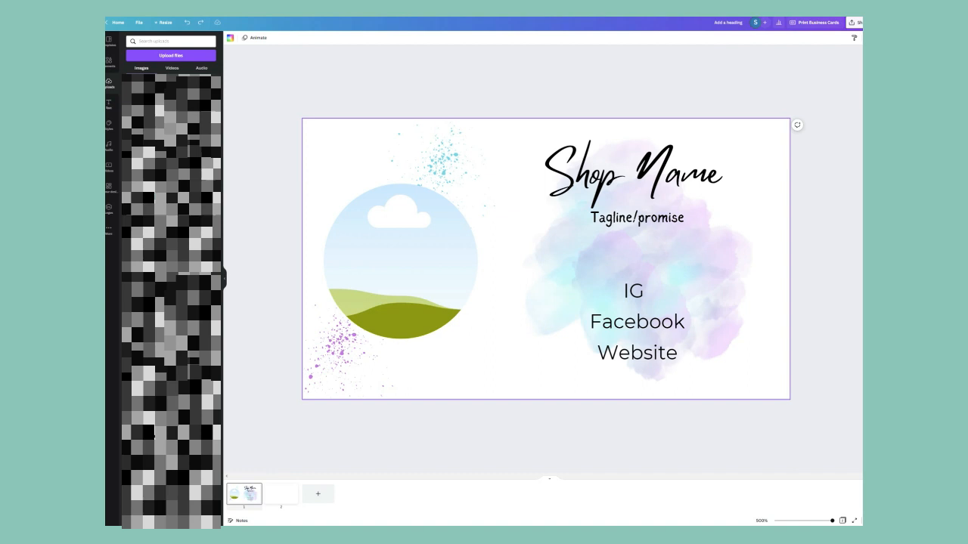
# Ungroup the text and watercolour group on the business card
pyautogui.click(108, 63)
pyautogui.click(162, 39)
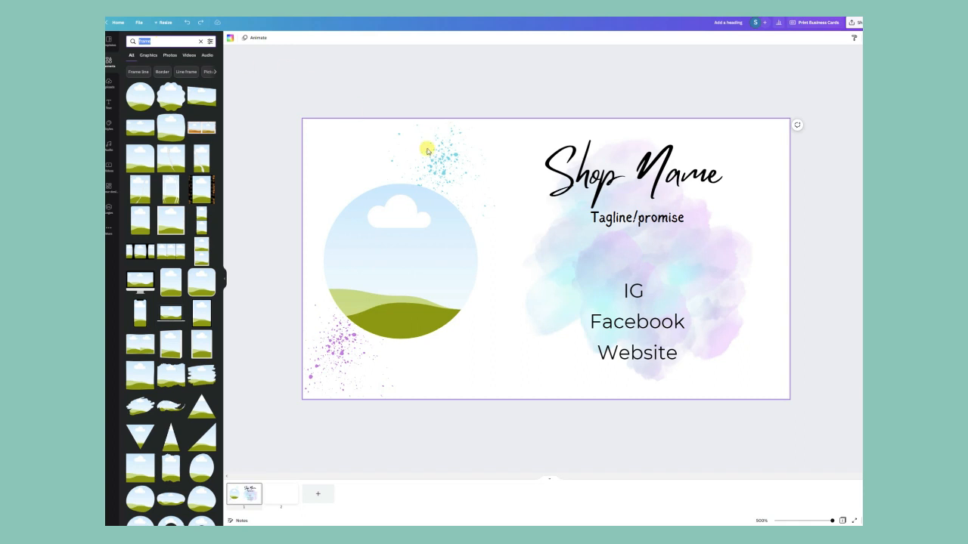
pyautogui.click(637, 302)
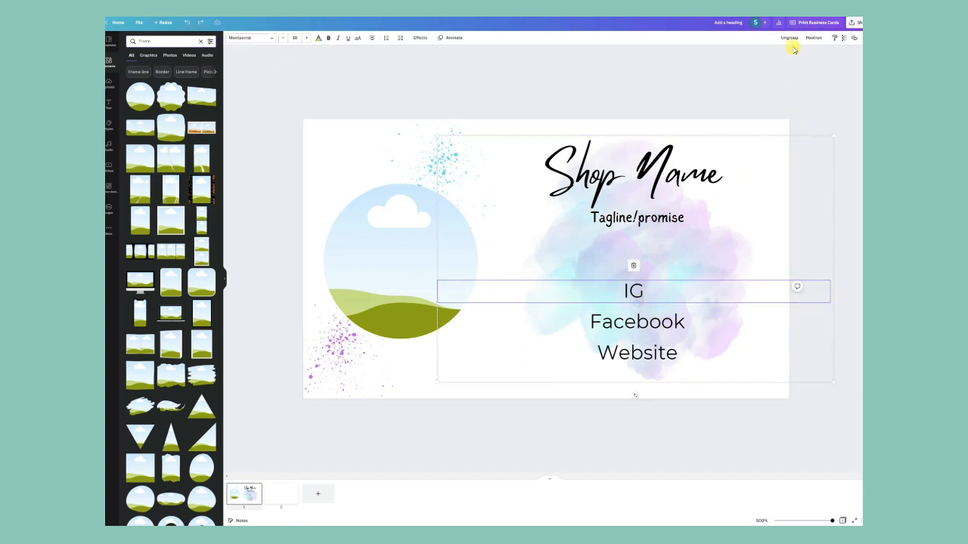
pyautogui.click(798, 38)
pyautogui.click(786, 136)
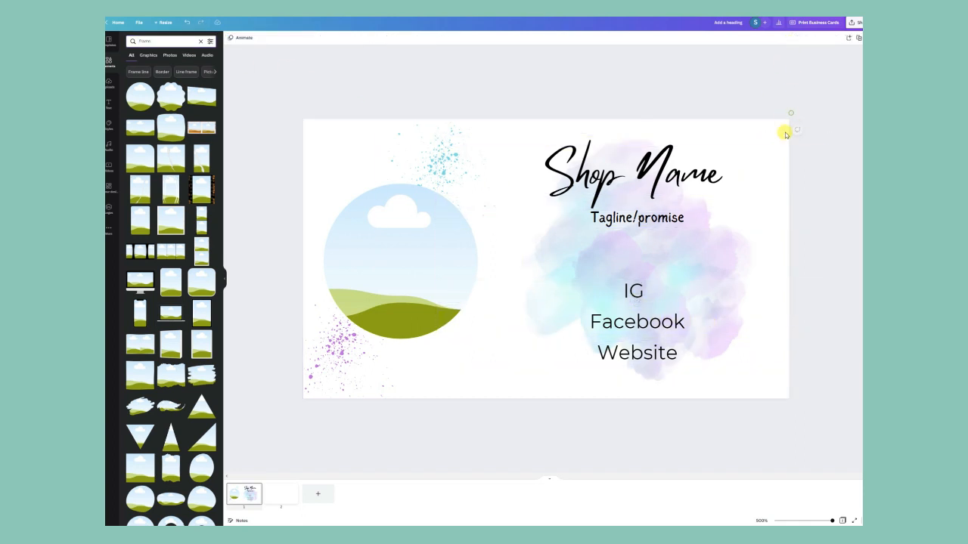
# Search the elements for "instagram" and add the black rounded-square Instagram icon to the card
pyautogui.click(639, 289)
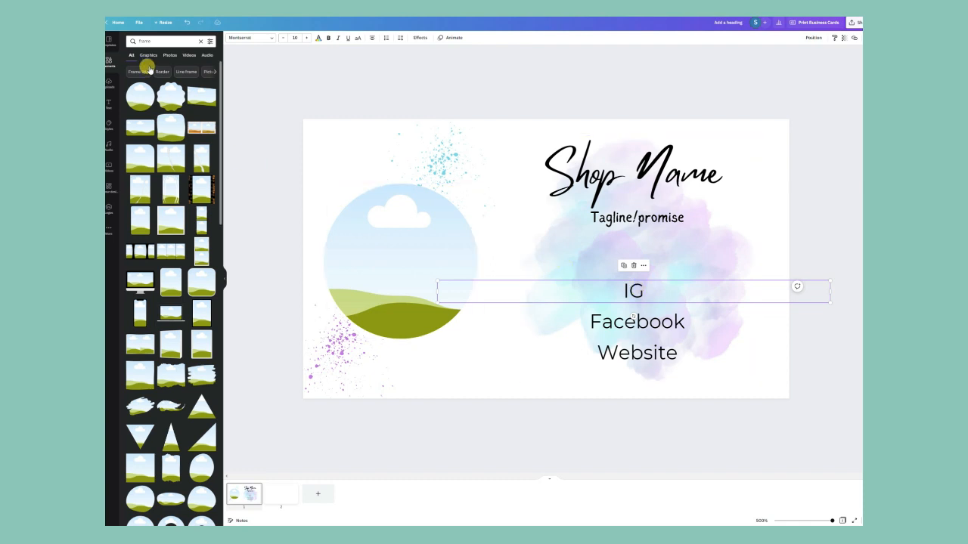
pyautogui.doubleClick(148, 40)
pyautogui.write('images')
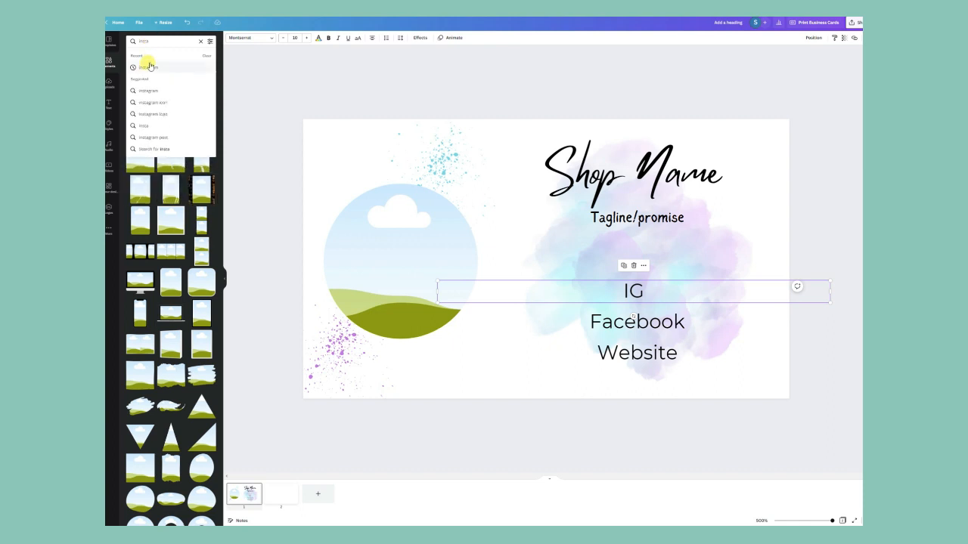
pyautogui.click(148, 67)
pyautogui.click(139, 96)
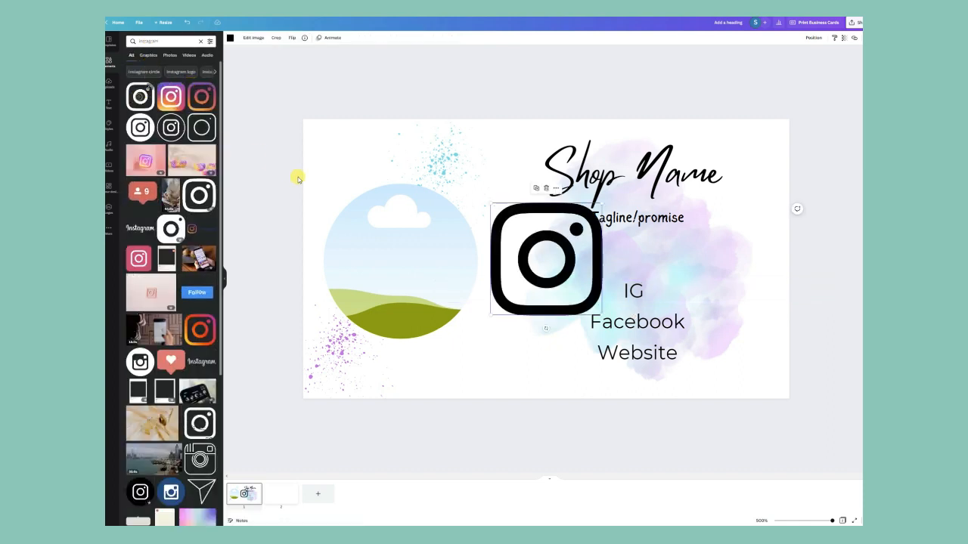
# Shrink the Instagram icon and place it below the tagline, replacing the IG, Facebook and Website text lines
pyautogui.moveTo(596, 200); pyautogui.dragTo(612, 273)
pyautogui.press('Delete')
pyautogui.click(642, 320)
pyautogui.press('Delete')
pyautogui.click(642, 351)
pyautogui.press('Delete')
pyautogui.moveTo(617, 290); pyautogui.dragTo(582, 269)
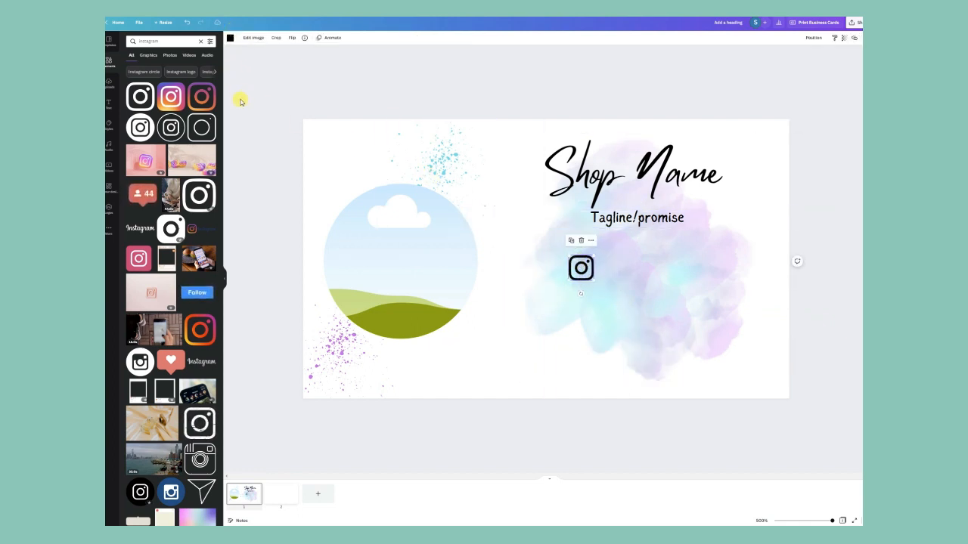
# Add a black circular outline Facebook icon from a "facebook" element search, shrunk and placed directly under the Instagram icon
pyautogui.doubleClick(154, 42)
pyautogui.write('facebook')
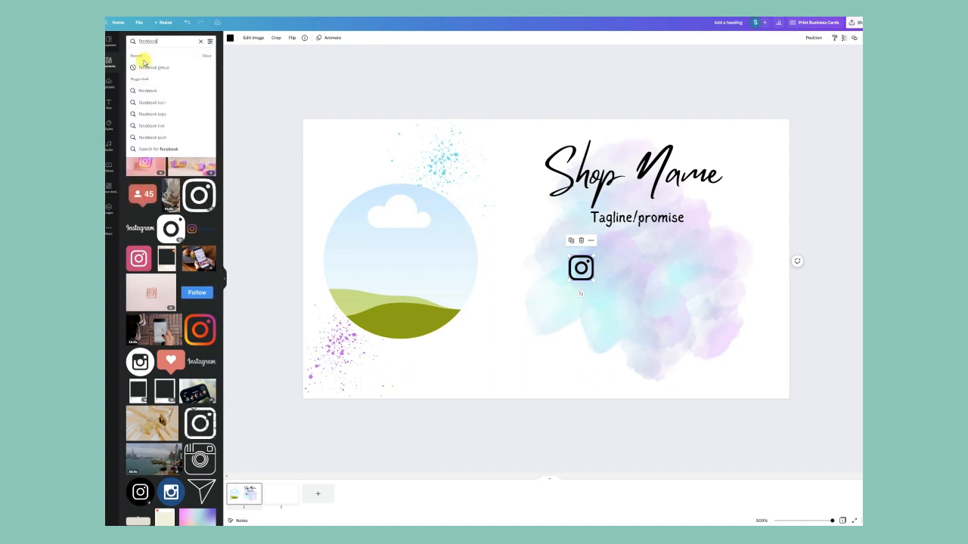
pyautogui.press('Return')
pyautogui.click(198, 99)
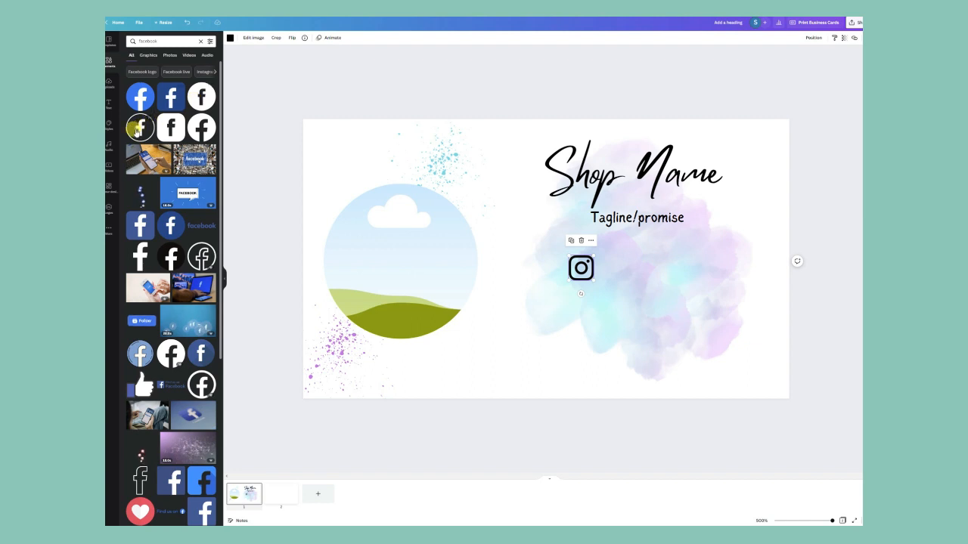
pyautogui.moveTo(599, 199); pyautogui.dragTo(590, 300)
pyautogui.click(522, 358)
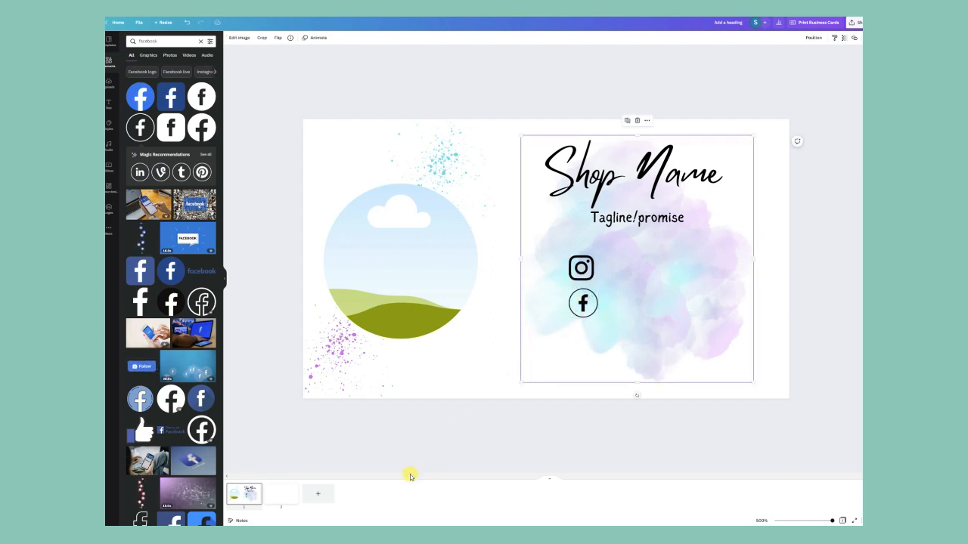
# Delete the blank second page of the business card design
pyautogui.rightClick(293, 493)
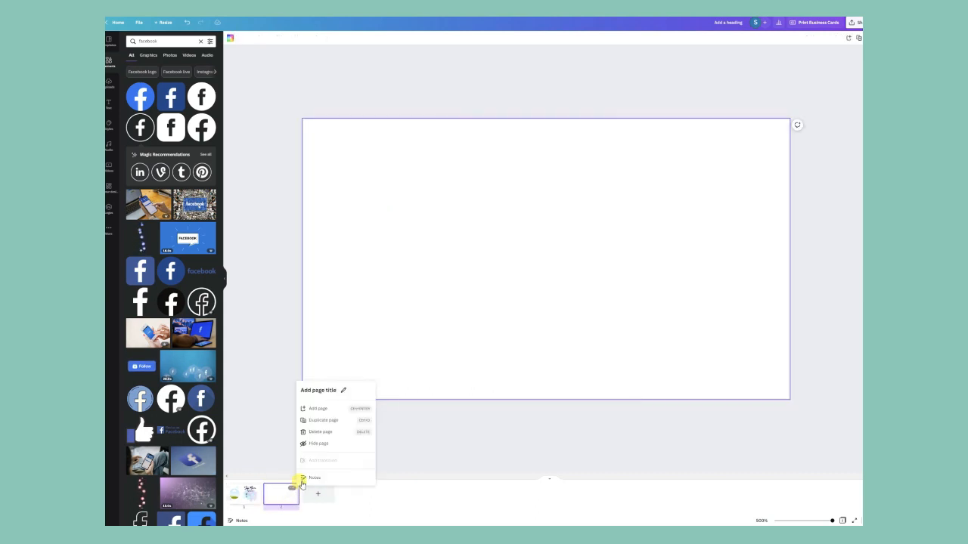
pyautogui.click(319, 433)
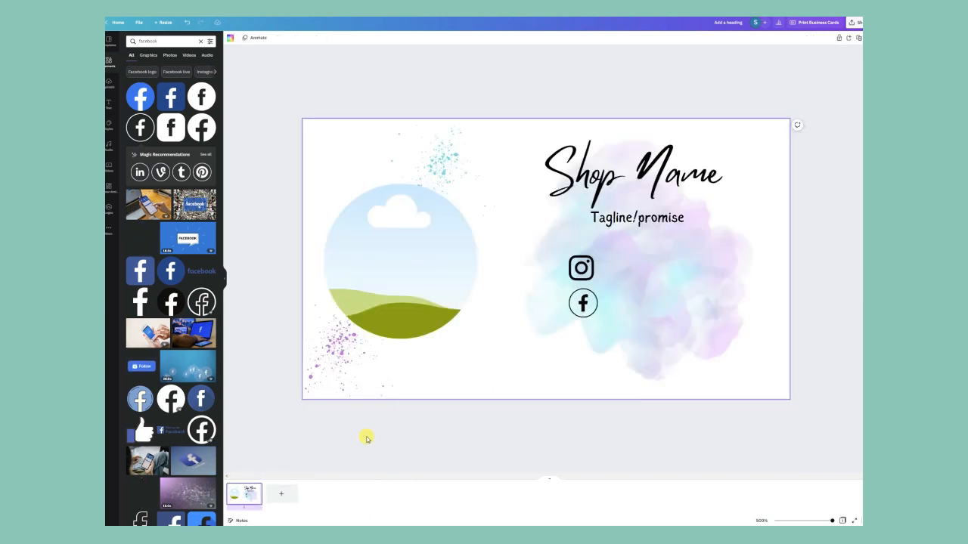
# View the sharing access options, leaving access on "Only you can access", and copy the business card's template link
pyautogui.click(856, 24)
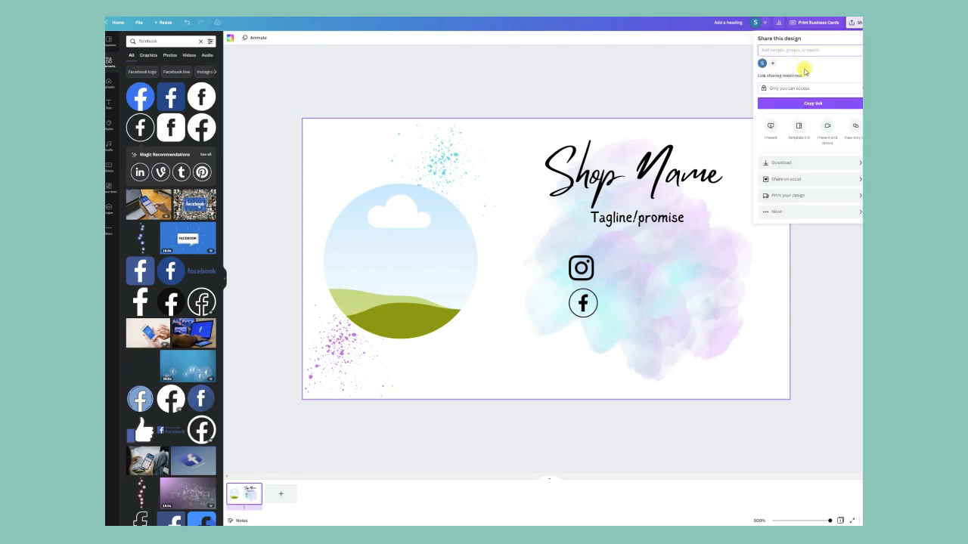
pyautogui.click(832, 89)
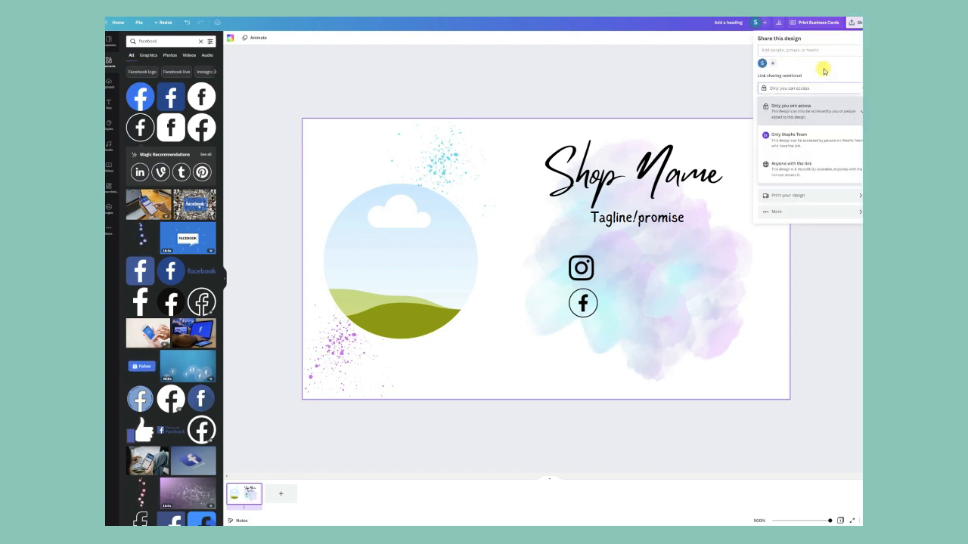
pyautogui.click(823, 87)
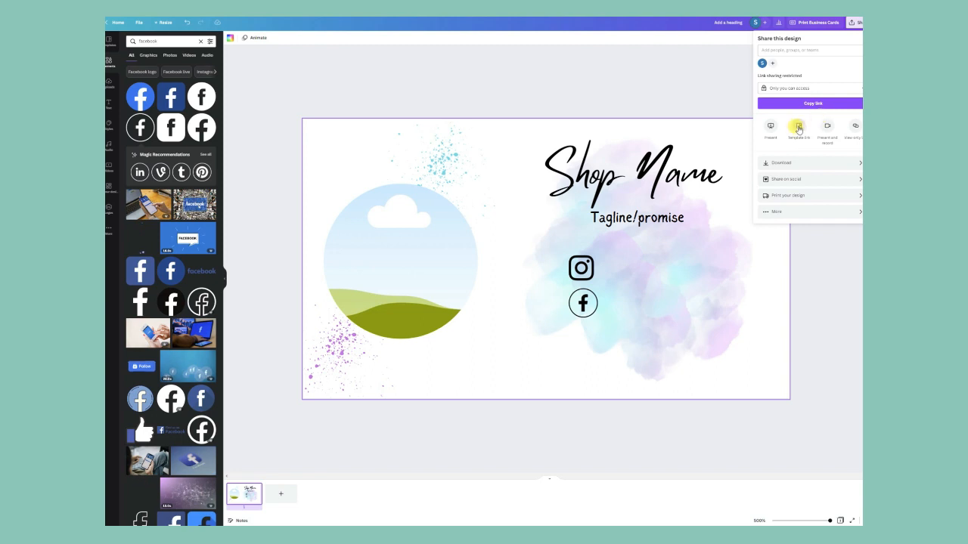
pyautogui.click(798, 127)
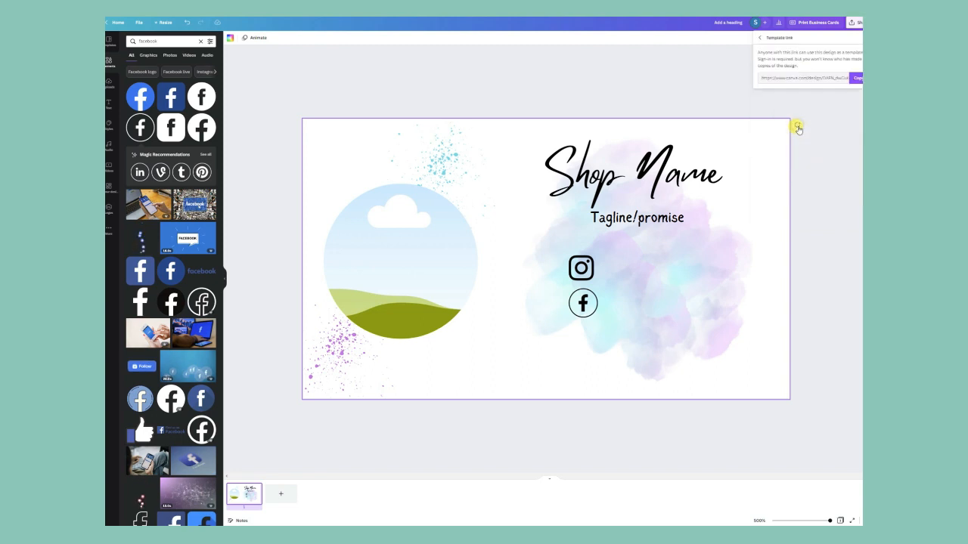
pyautogui.click(853, 78)
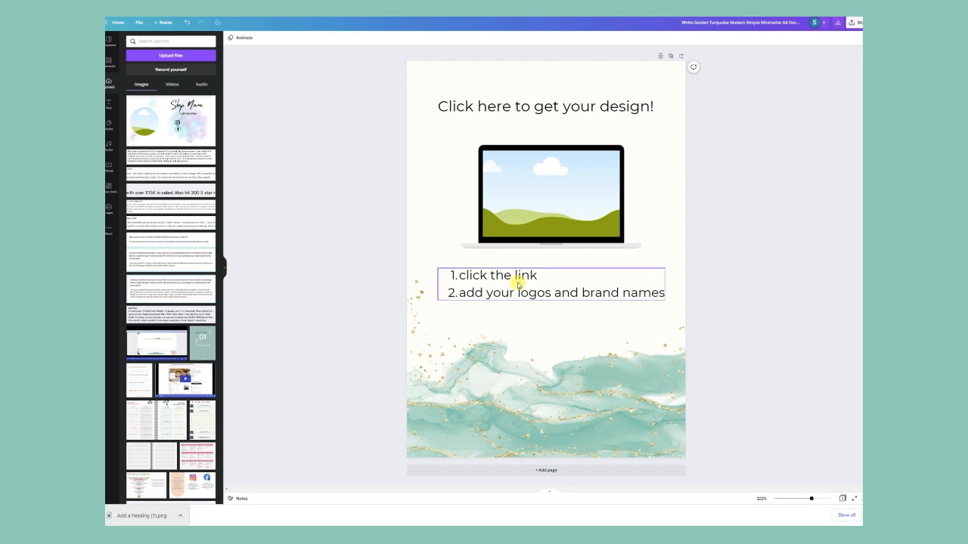
# In the A4 delivery document, move the turquoise wave graphic and the numbered instructions lower on the page
pyautogui.moveTo(518, 284); pyautogui.dragTo(516, 290)
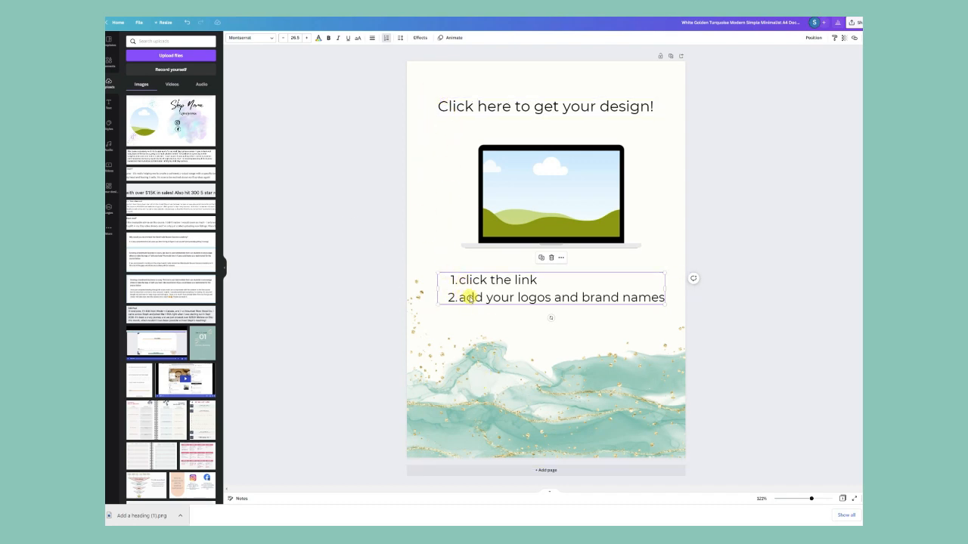
pyautogui.moveTo(456, 340); pyautogui.dragTo(447, 400)
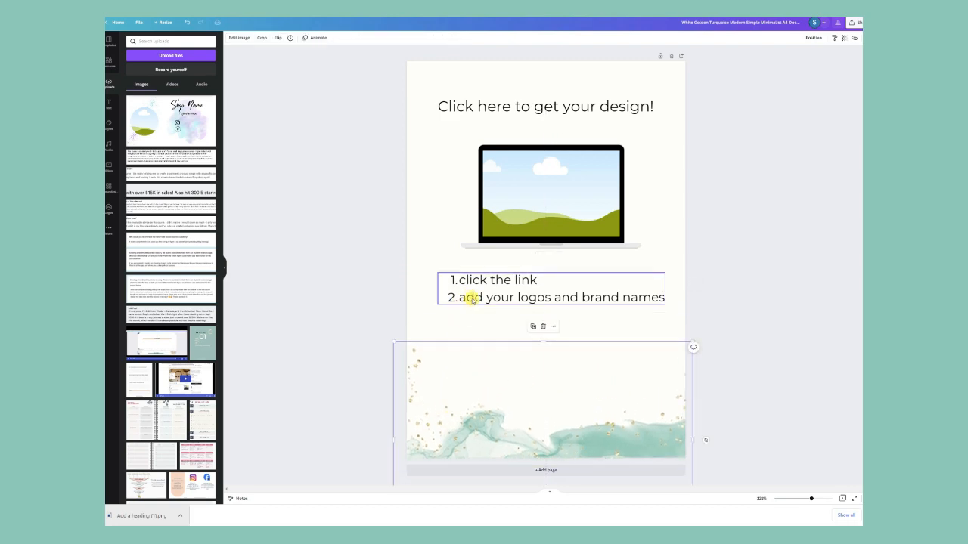
pyautogui.moveTo(468, 298); pyautogui.dragTo(470, 321)
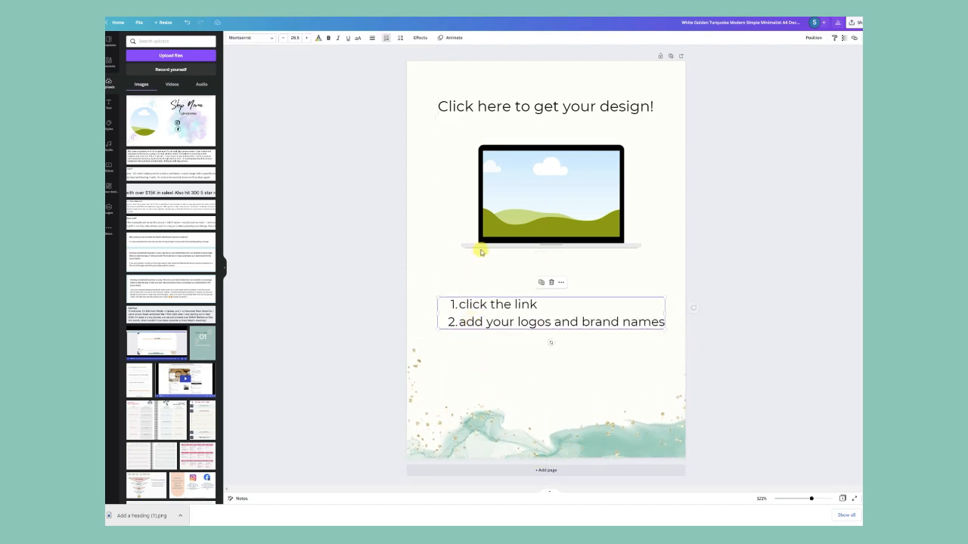
# Fill the laptop frame with the uploaded business card image
pyautogui.click(446, 165)
pyautogui.moveTo(163, 114); pyautogui.dragTo(519, 176)
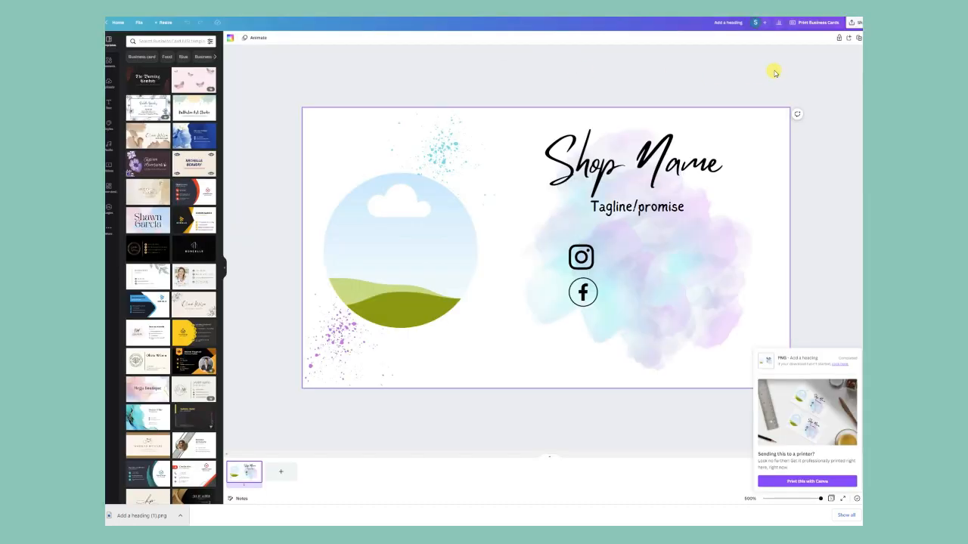
# Copy the template link again from the business card design's sharing options
pyautogui.click(854, 23)
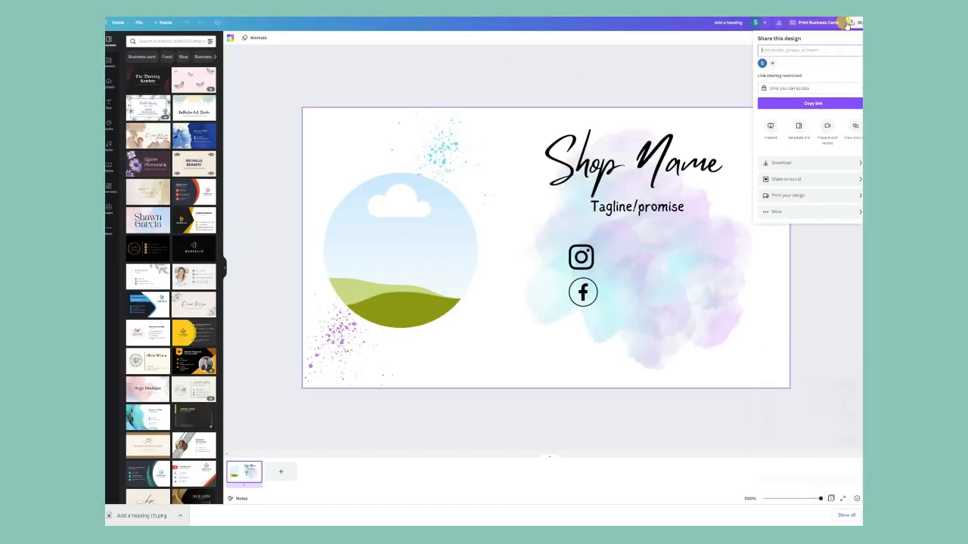
pyautogui.click(798, 128)
pyautogui.click(859, 78)
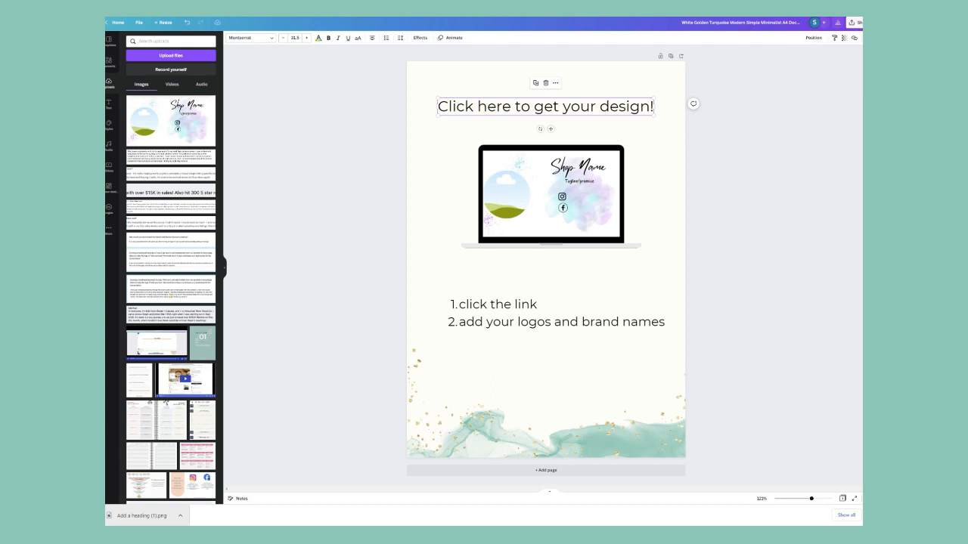
# Search the elements for "button" and place the rectangular button with an arrow cursor over the A4 page's heading
pyautogui.click(108, 62)
pyautogui.click(170, 40)
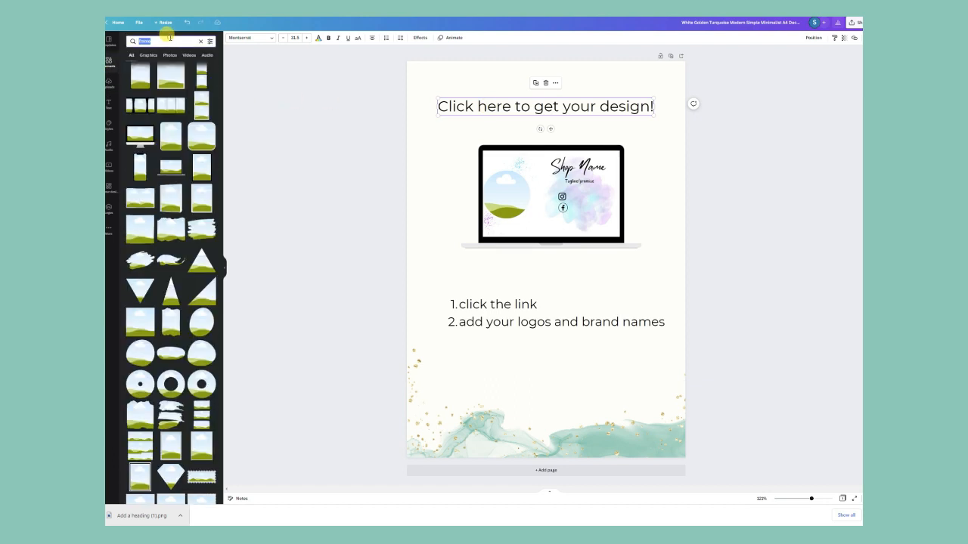
pyautogui.write('button')
pyautogui.press('Return')
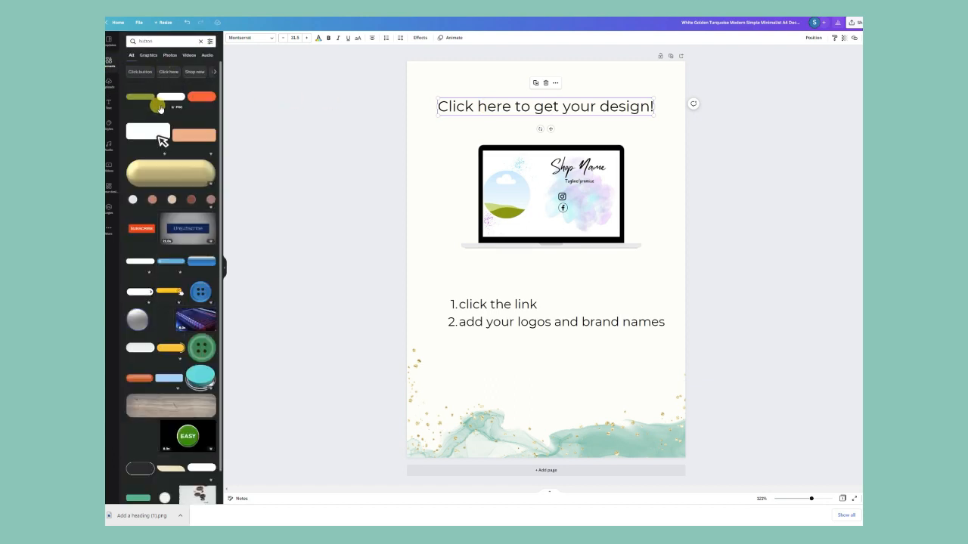
pyautogui.click(144, 100)
pyautogui.press('Delete')
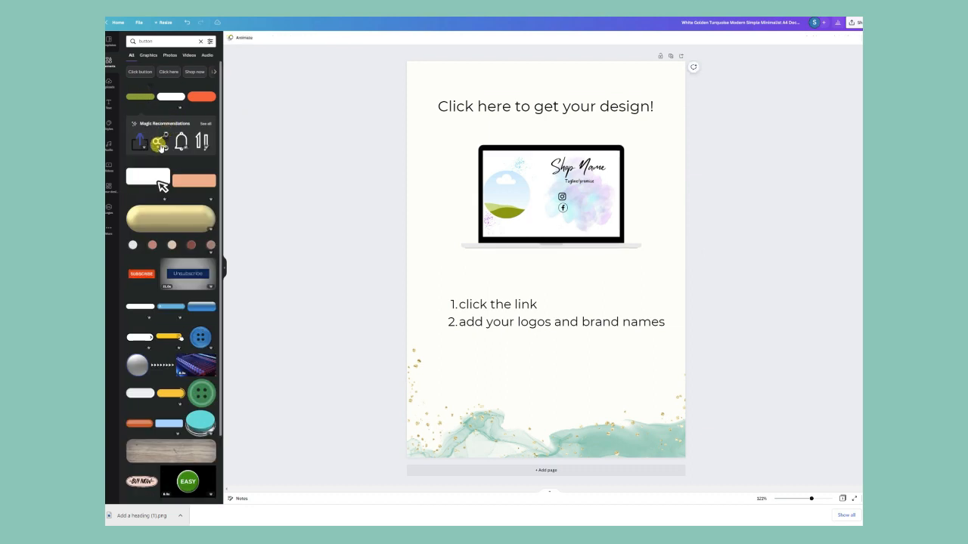
pyautogui.click(159, 180)
pyautogui.moveTo(551, 253); pyautogui.dragTo(555, 103)
# Change the "Click here to get your design!" heading's text colour to white
pyautogui.click(469, 108)
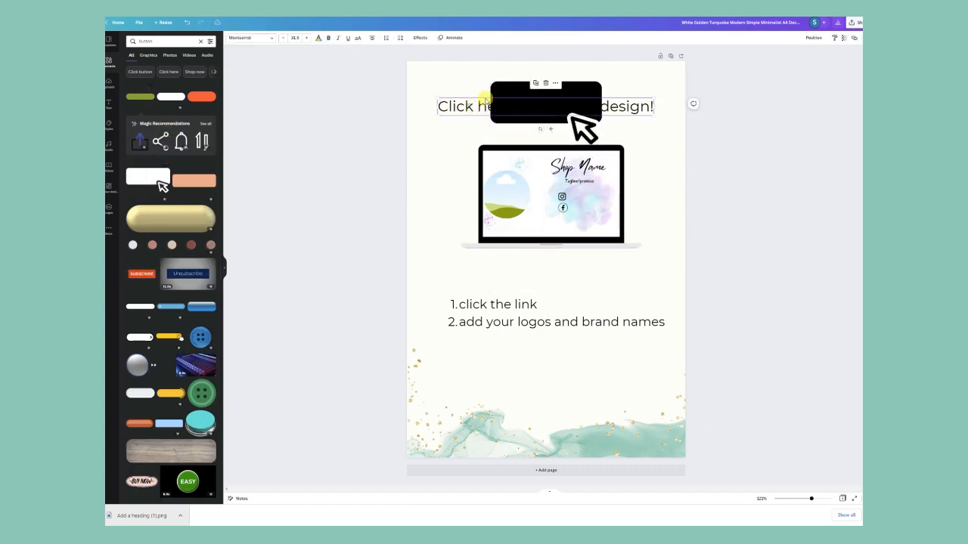
pyautogui.click(318, 37)
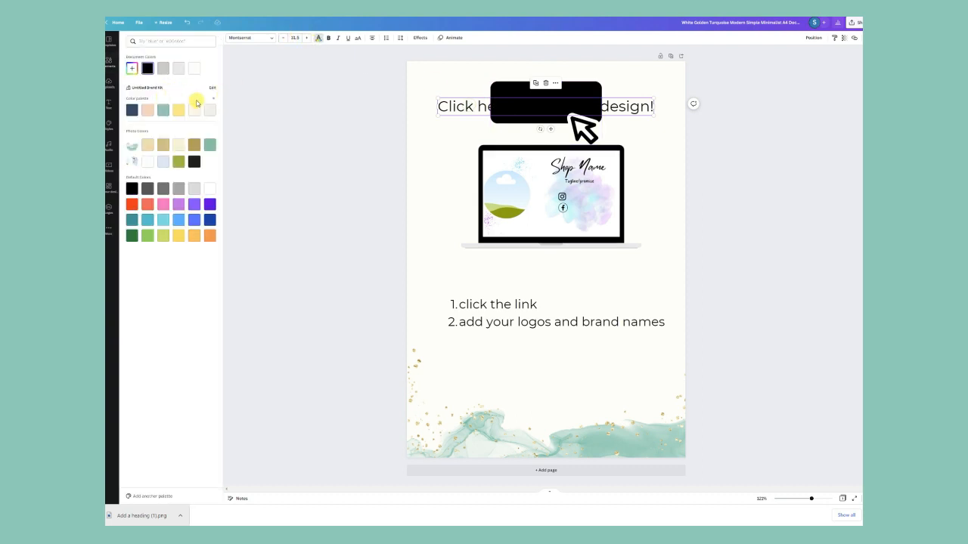
pyautogui.click(194, 70)
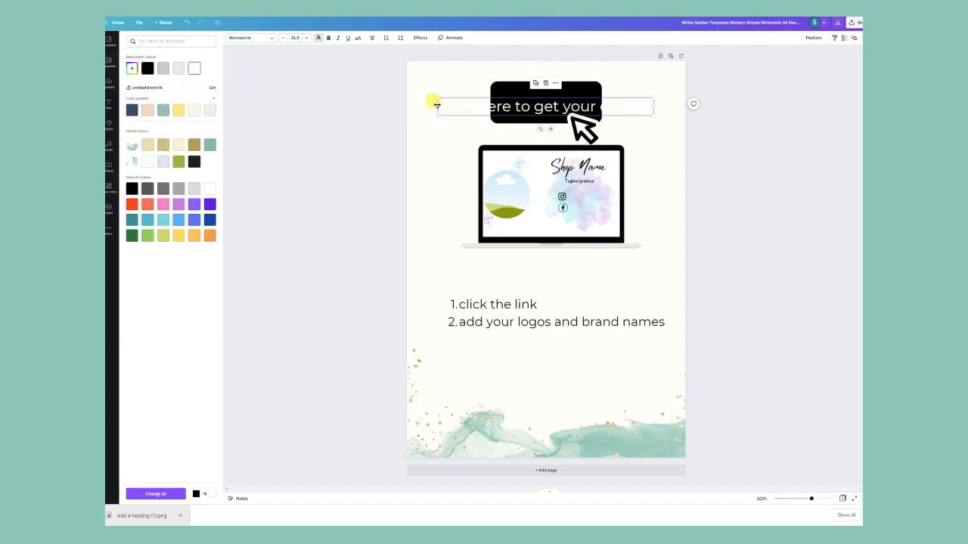
# Wrap the "Click here to get your design!" heading onto two lines, enlarge the black button, and place the heading inside it
pyautogui.moveTo(437, 106); pyautogui.dragTo(573, 119)
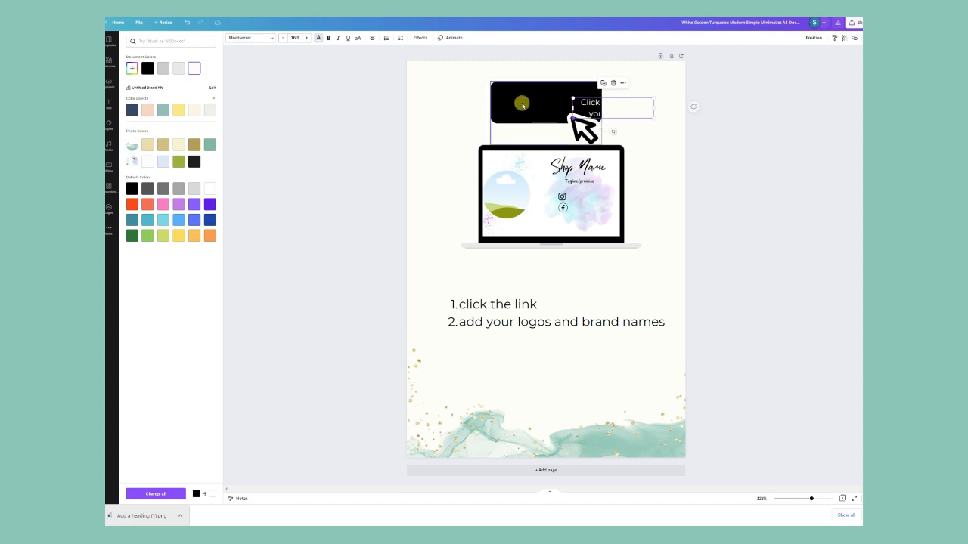
pyautogui.click(522, 105)
pyautogui.moveTo(490, 143); pyautogui.dragTo(429, 179)
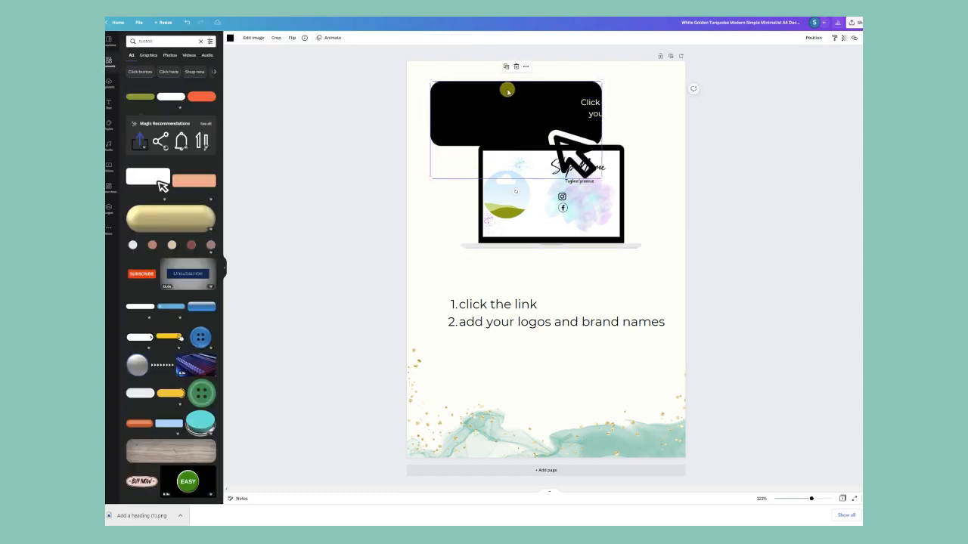
pyautogui.moveTo(507, 90); pyautogui.dragTo(535, 80)
pyautogui.click(622, 108)
pyautogui.moveTo(622, 108); pyautogui.dragTo(567, 98)
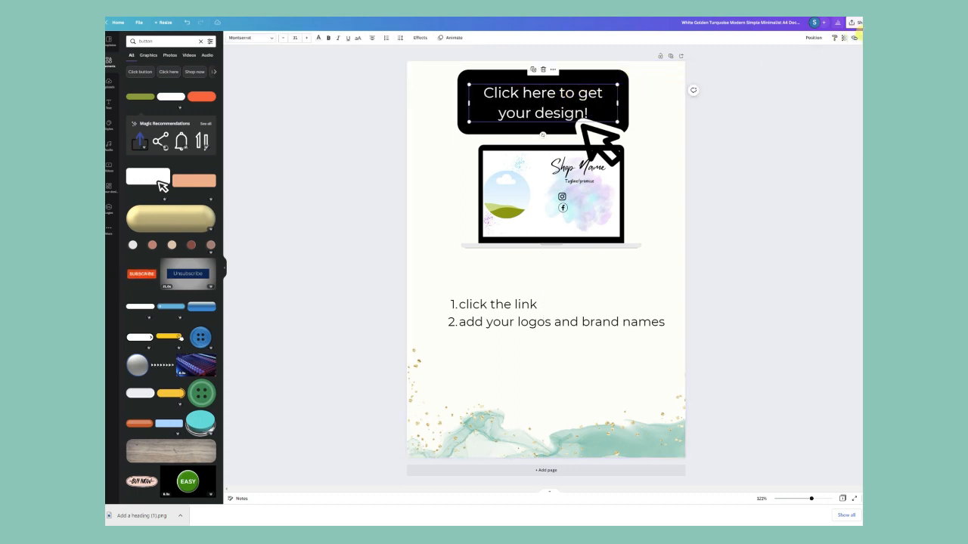
# Add the copied template link to both the "Click here to get your design!" heading and the black button
pyautogui.click(854, 38)
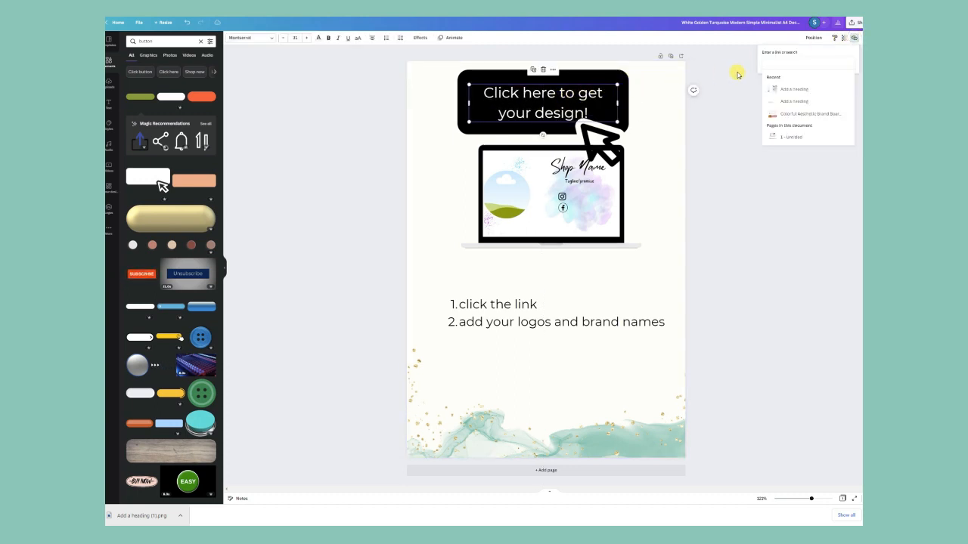
pyautogui.hotkey('ctrl', 'v')
pyautogui.press('Return')
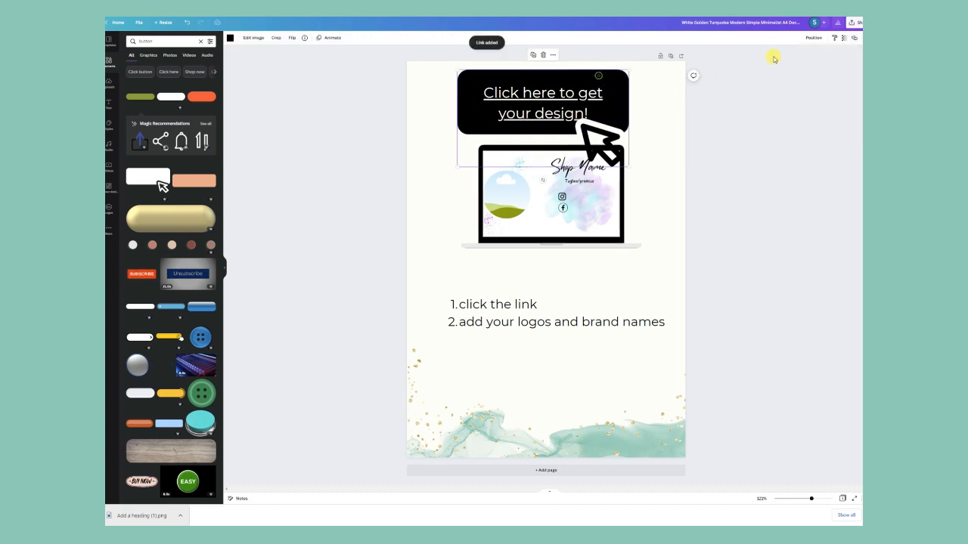
pyautogui.click(854, 38)
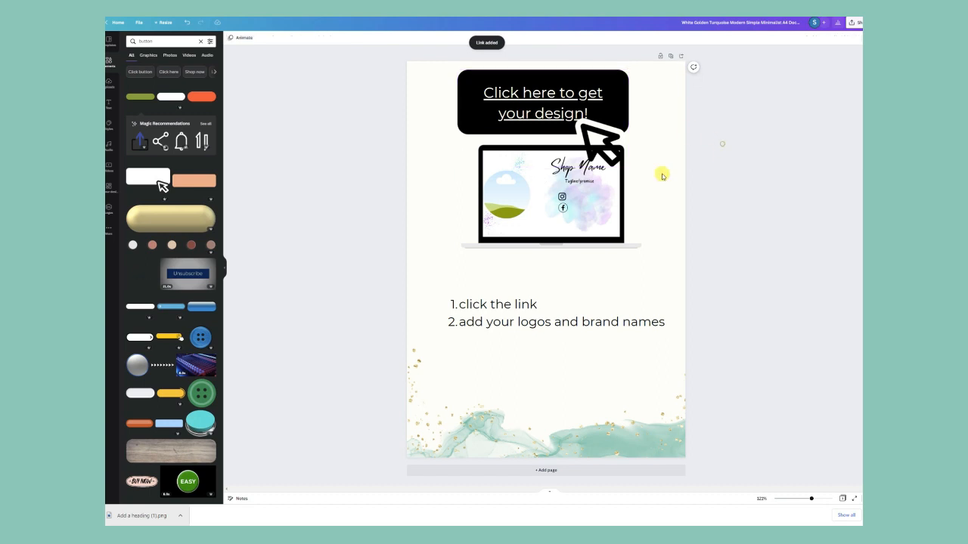
# Move the laptop mockup and the numbered instructions further down the page, clear of the button
pyautogui.moveTo(618, 221); pyautogui.dragTo(618, 254)
pyautogui.moveTo(613, 324); pyautogui.dragTo(610, 342)
pyautogui.moveTo(596, 256); pyautogui.dragTo(596, 262)
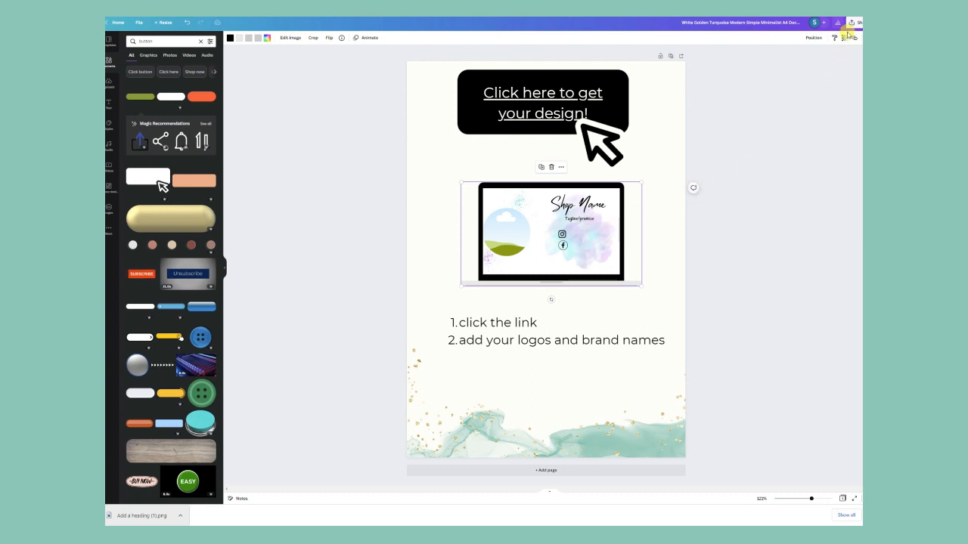
# Download the A4 delivery page as a PDF Standard file
pyautogui.click(853, 23)
pyautogui.click(803, 161)
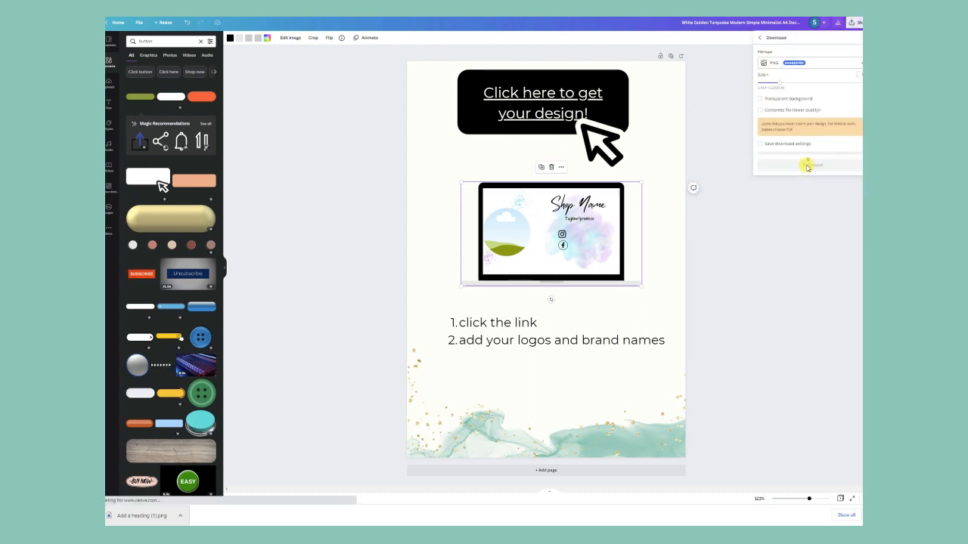
pyautogui.click(792, 60)
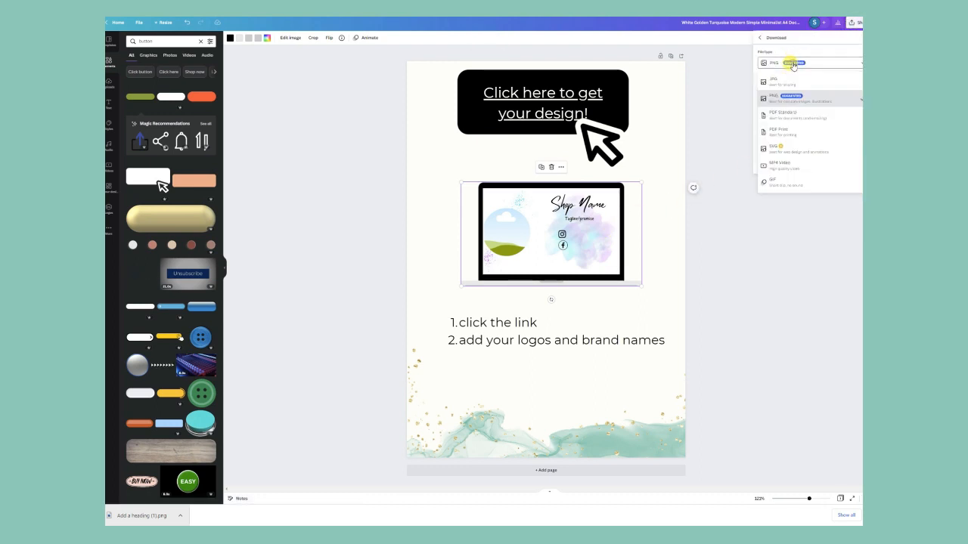
pyautogui.click(790, 118)
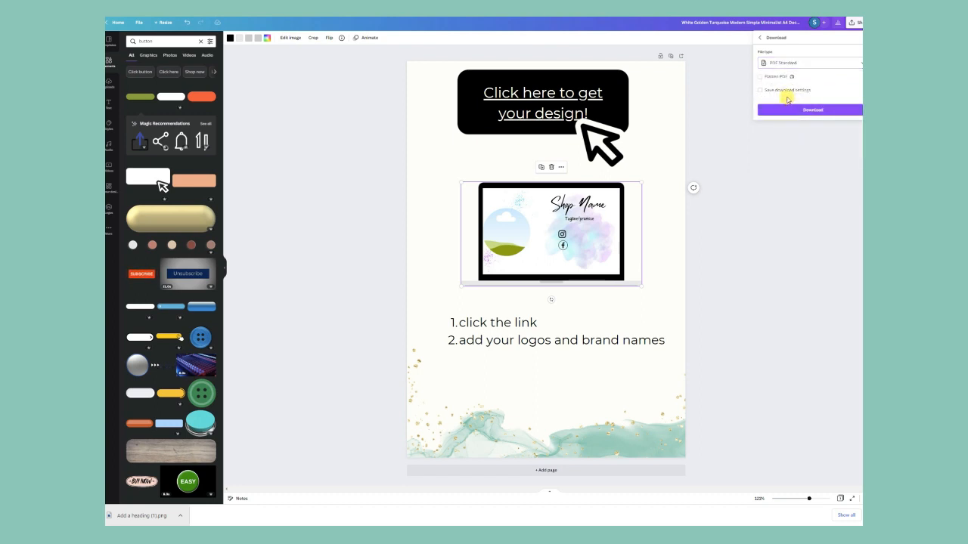
pyautogui.click(788, 112)
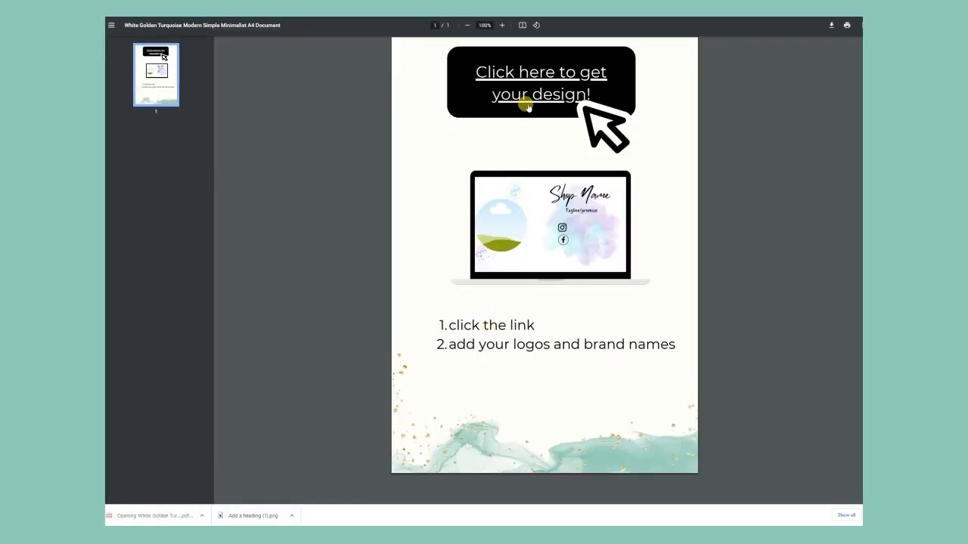
# Test the button link in the downloaded PDF and open a copy of the business card through the shared template page
pyautogui.click(529, 99)
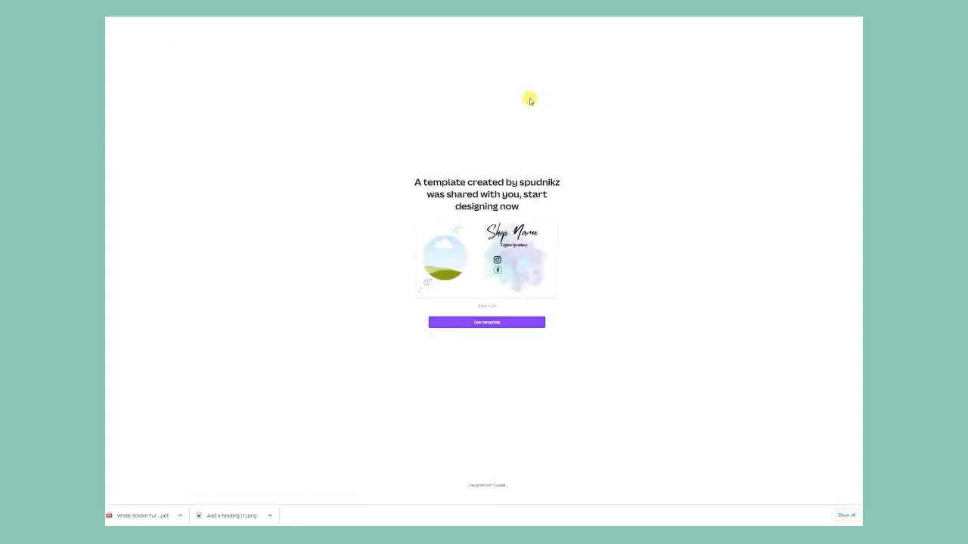
pyautogui.click(494, 324)
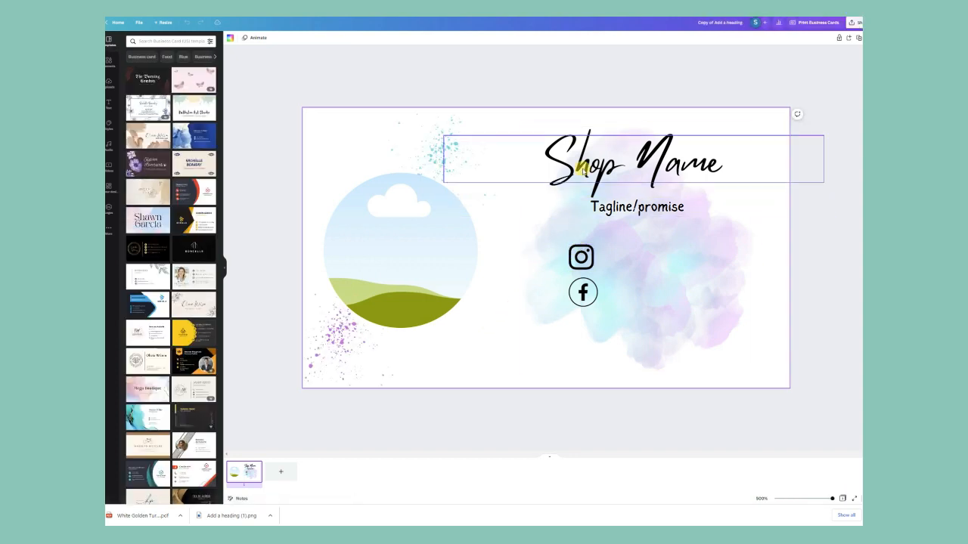
pyautogui.moveTo(583, 168)
pyautogui.mouseDown()
pyautogui.moveTo(598, 171)
pyautogui.moveTo(588, 167)
pyautogui.mouseUp()
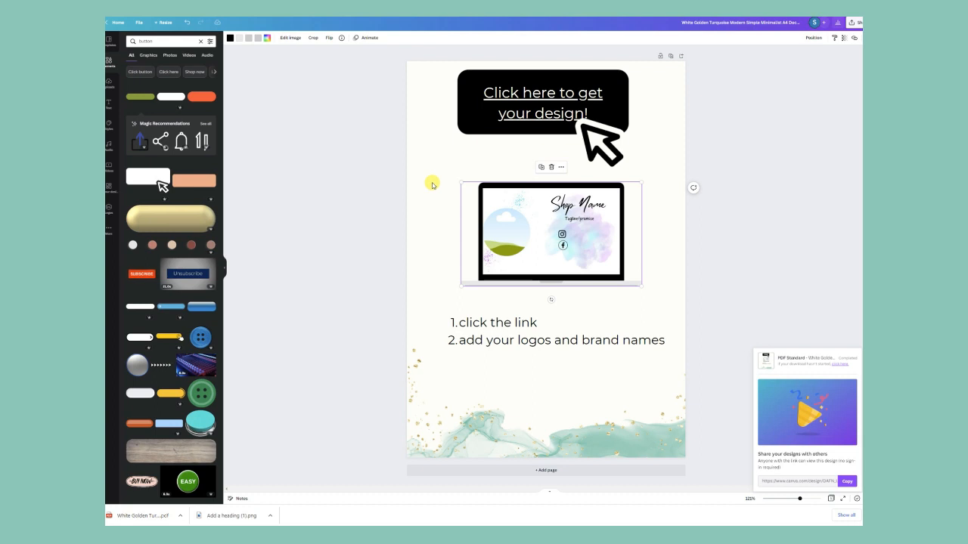
pyautogui.click(463, 331)
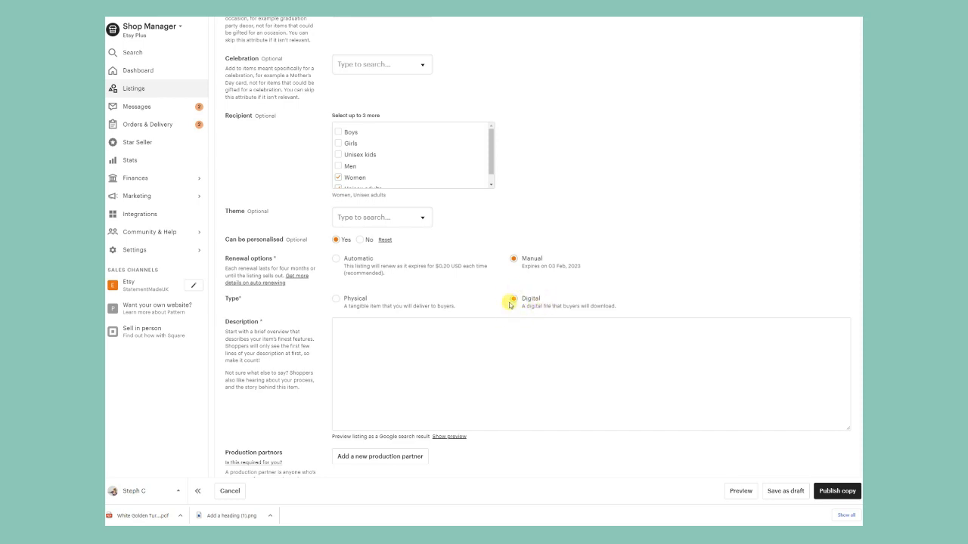
# In the Etsy listing form, set the listing type to Digital and the making period to 2020 - 2022
pyautogui.click(337, 299)
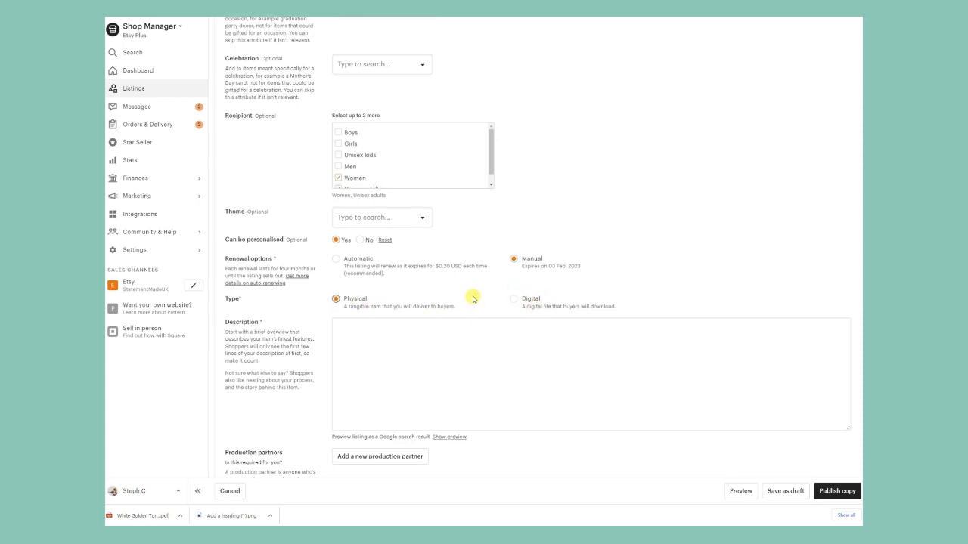
pyautogui.click(517, 301)
pyautogui.scroll(5, 513, 281)
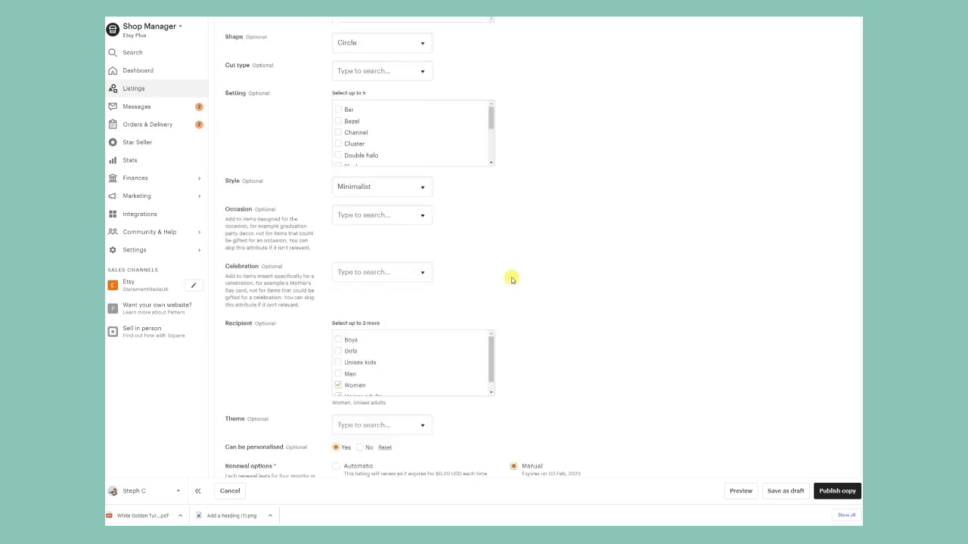
pyautogui.scroll(15, 511, 279)
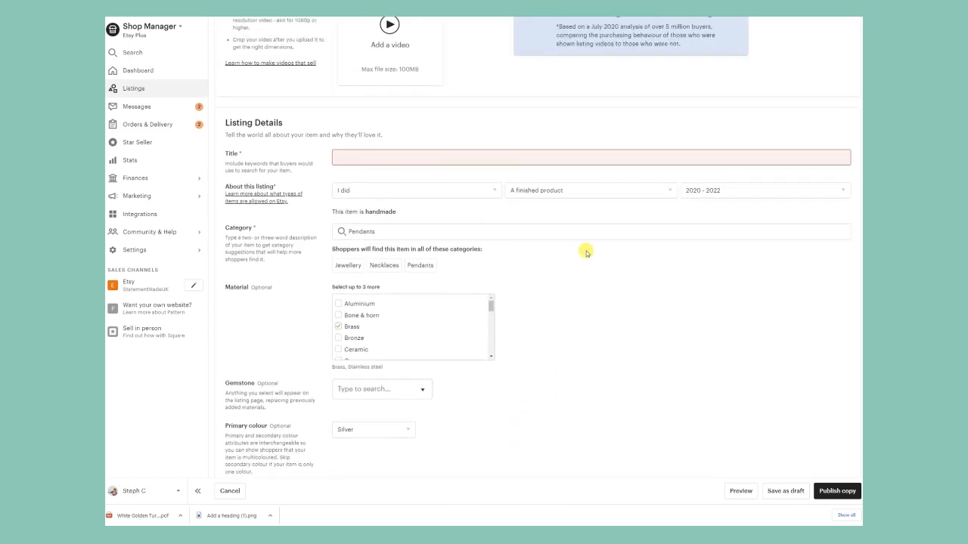
pyautogui.click(722, 191)
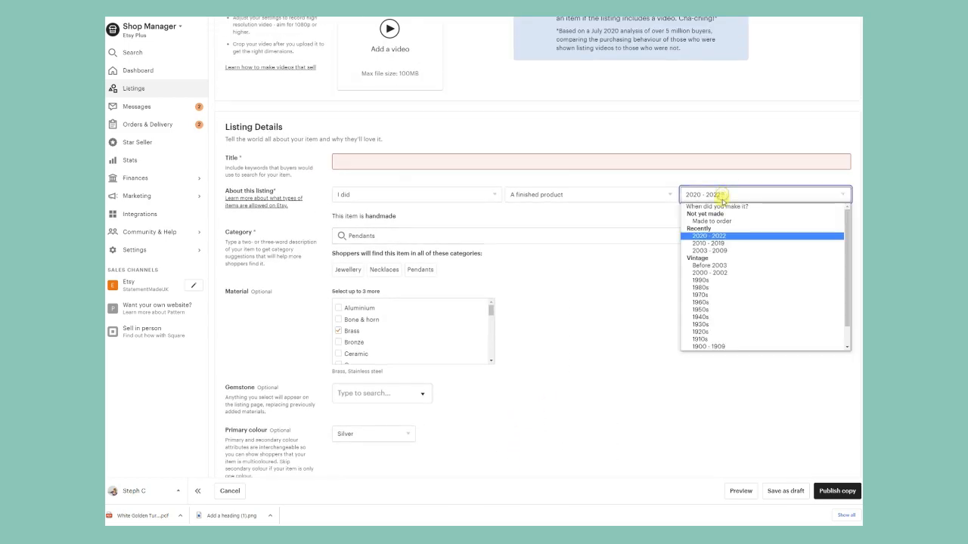
pyautogui.click(708, 235)
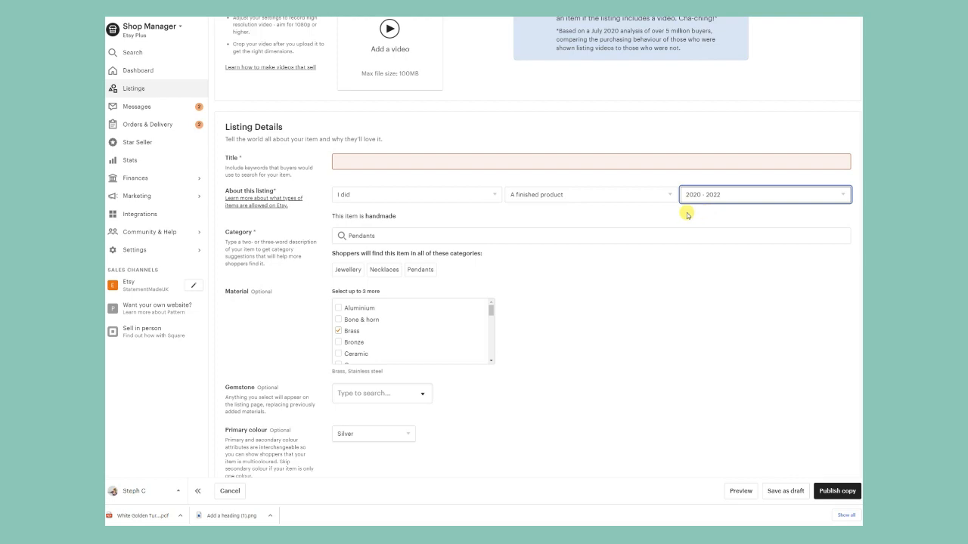
# Locate the Digital files section of the Etsy listing, where the buyers' download file is uploaded
pyautogui.scroll(-15, 687, 215)
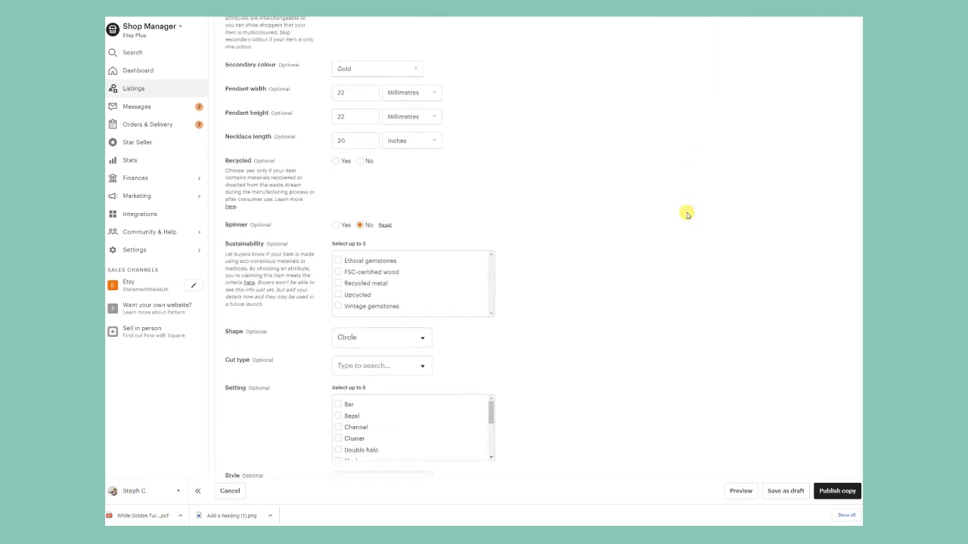
pyautogui.scroll(-10, 687, 215)
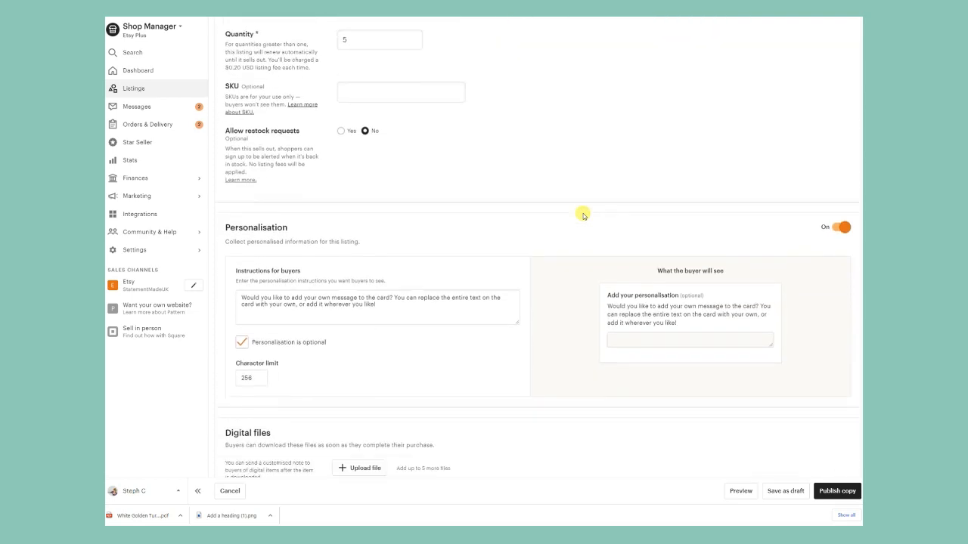
pyautogui.click(378, 279)
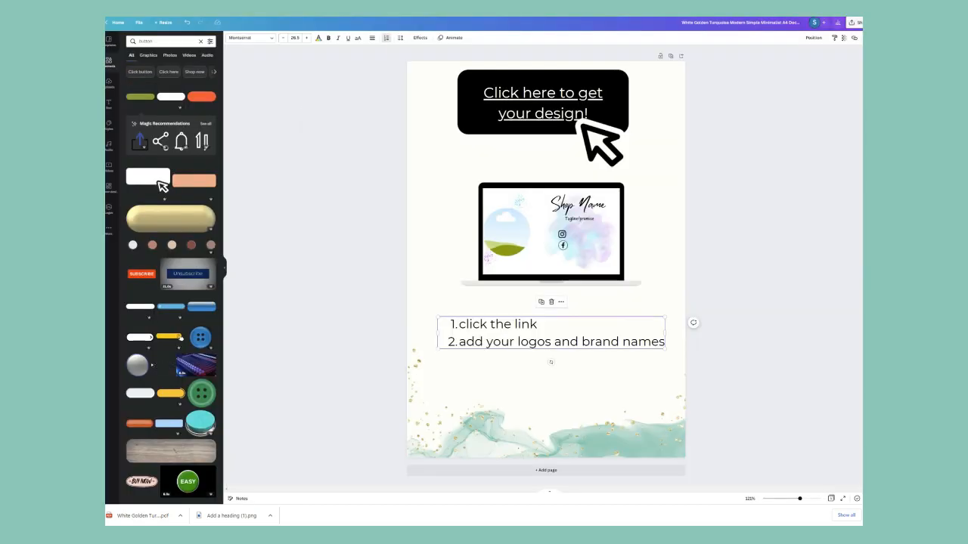
# Reopen the downloaded A4 PDF and follow its "Click here to get your design!" link to the shared template page
pyautogui.click(617, 190)
pyautogui.click(136, 515)
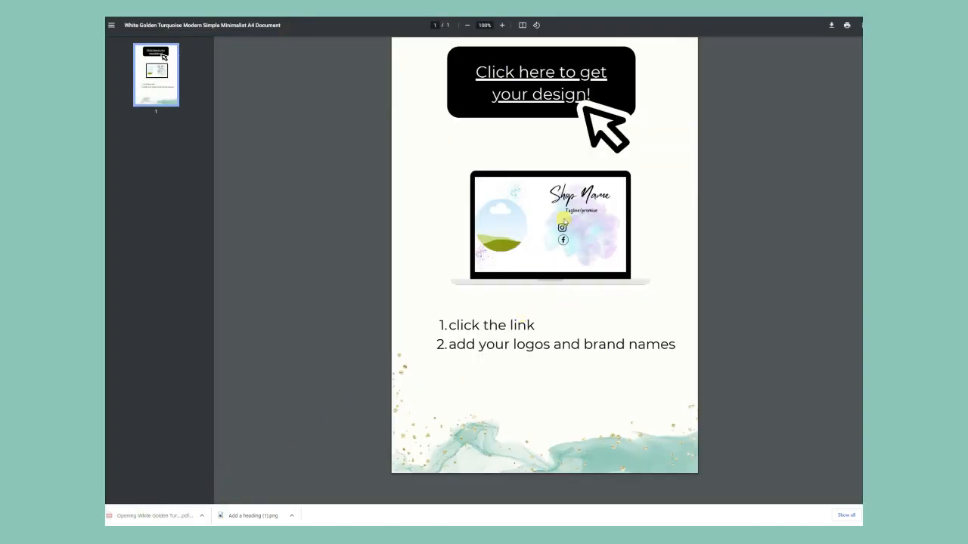
pyautogui.click(543, 104)
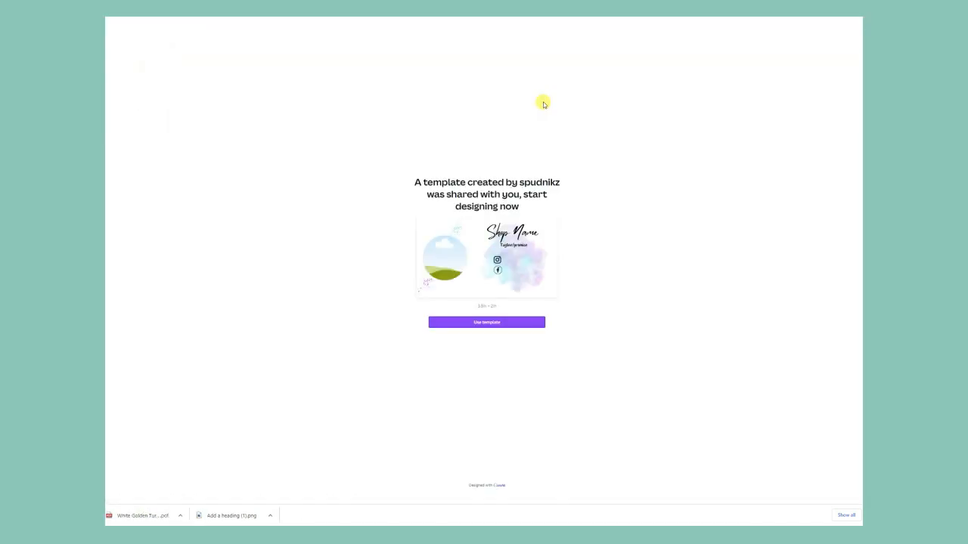